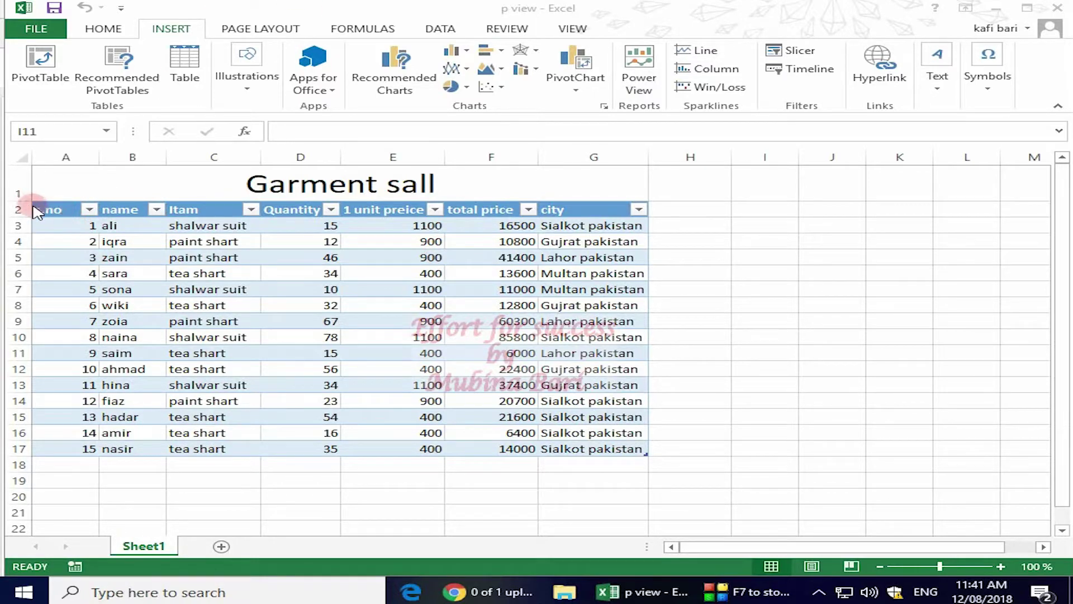
Select the Garment sall table range A2:G17 and insert a Power View report from it
{"action": "left_click_drag", "start_coordinate": [36, 210], "coordinate": [588, 442]}
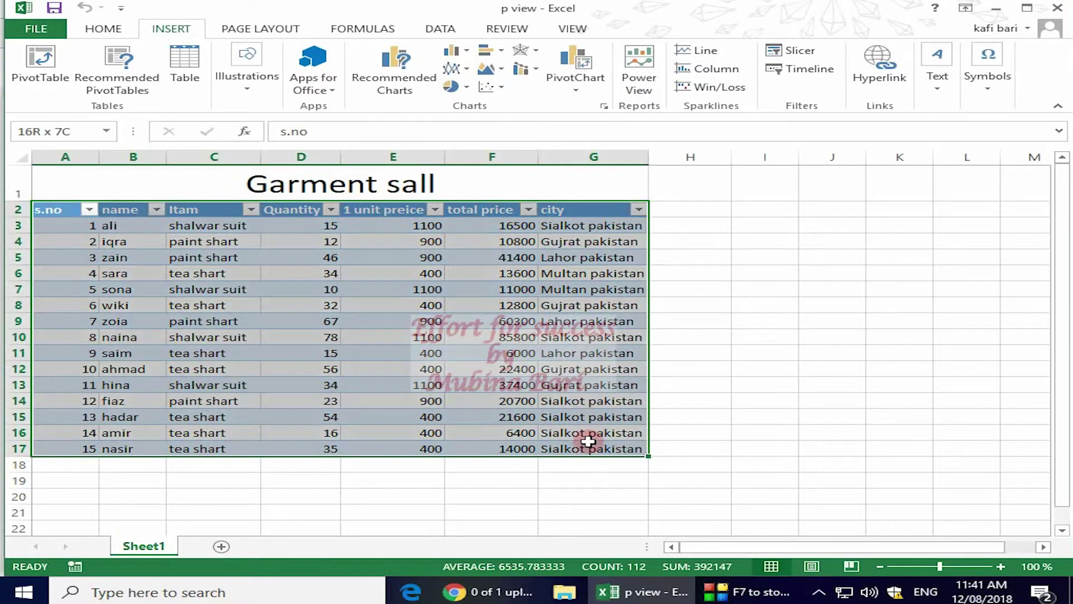
{"action": "left_click", "coordinate": [641, 92]}
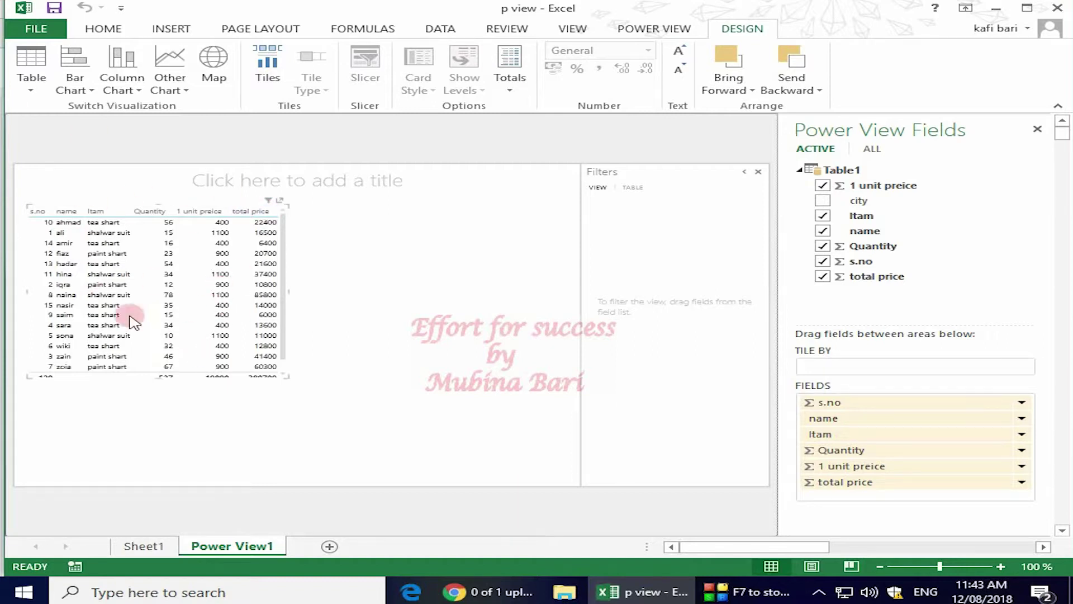
Remove name, Quantity, s.no and 1 unit preice from the table and add city
{"action": "left_click", "coordinate": [823, 231]}
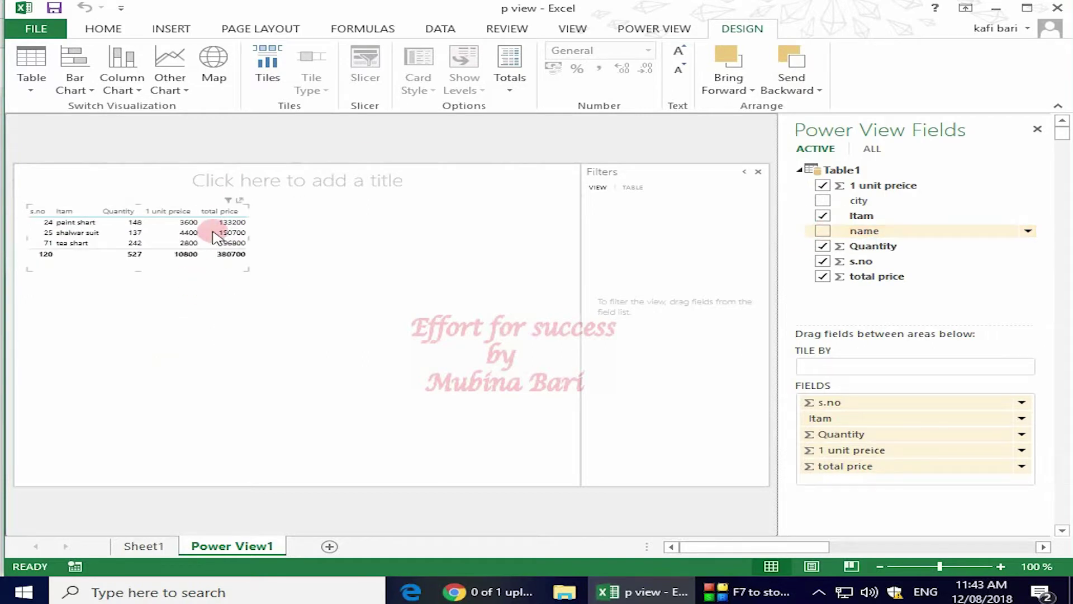
{"action": "left_click", "coordinate": [823, 247]}
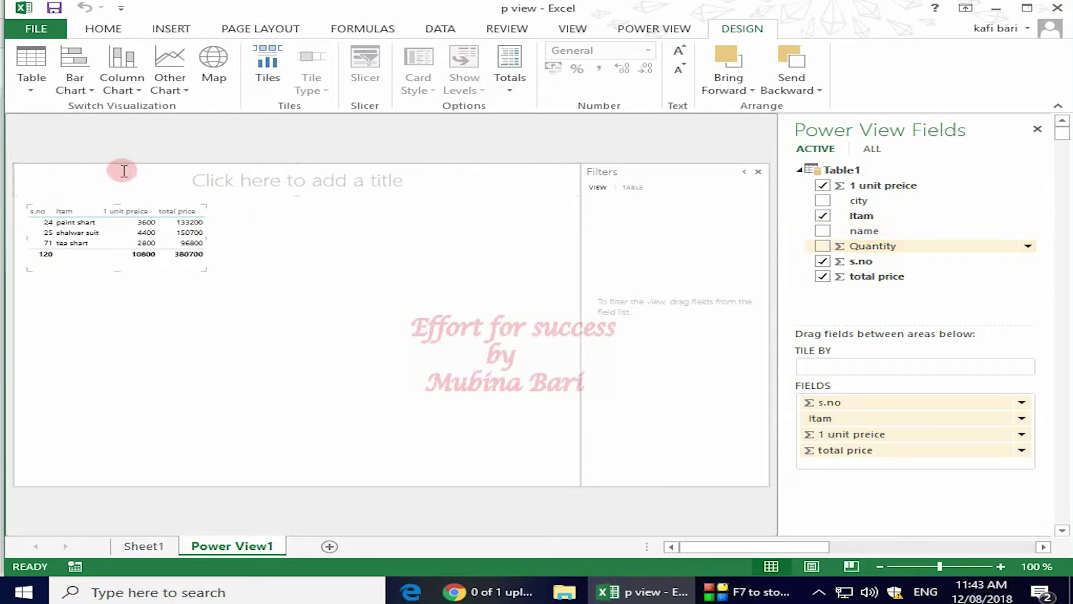
{"action": "left_click", "coordinate": [823, 261]}
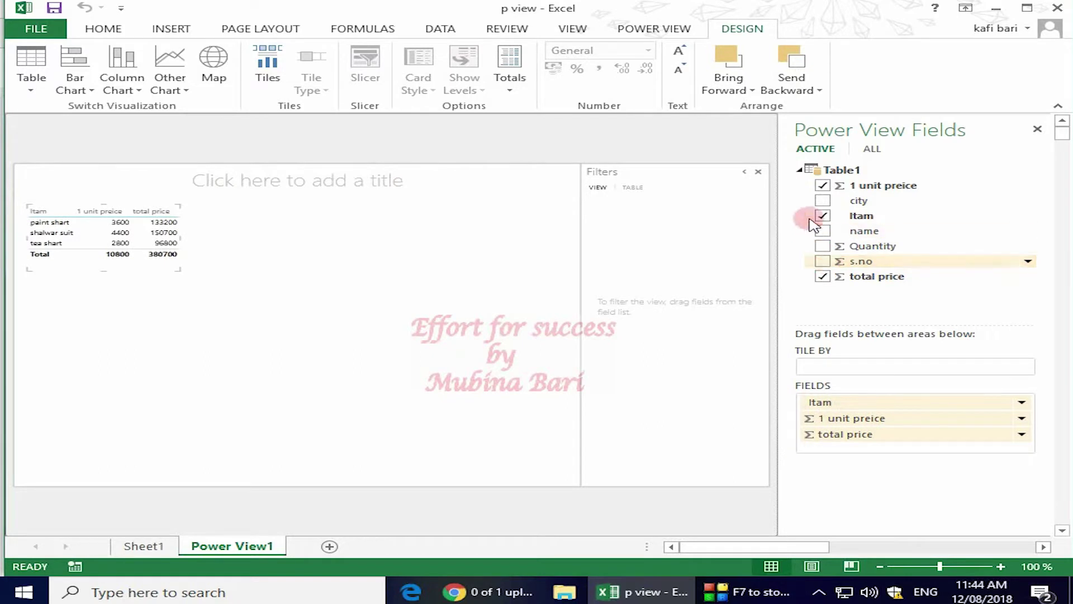
{"action": "left_click", "coordinate": [823, 200]}
{"action": "mouse_move", "coordinate": [134, 269]}
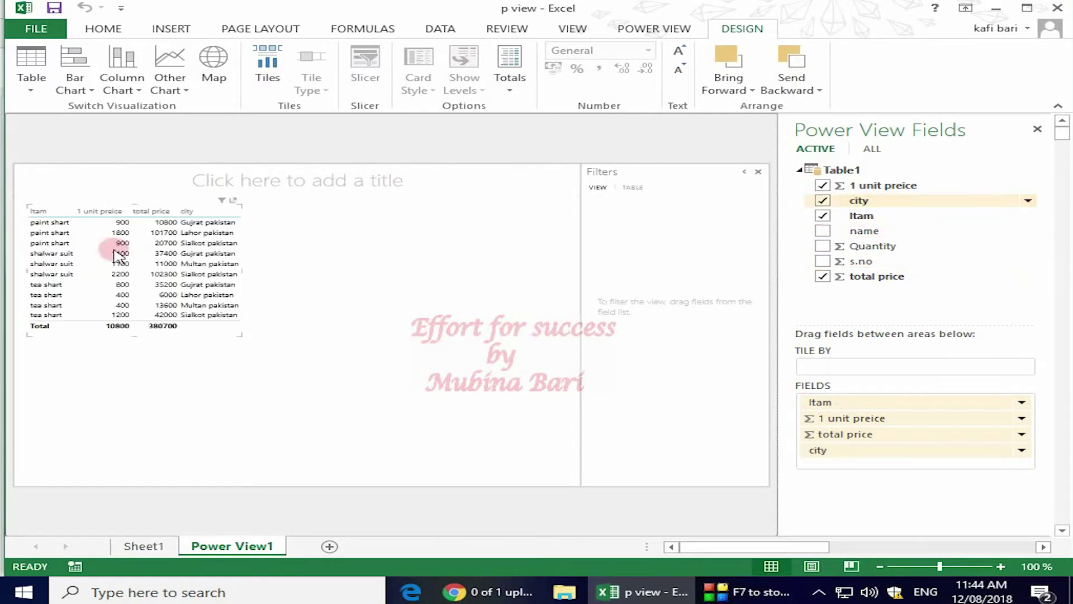
{"action": "left_click", "coordinate": [823, 186]}
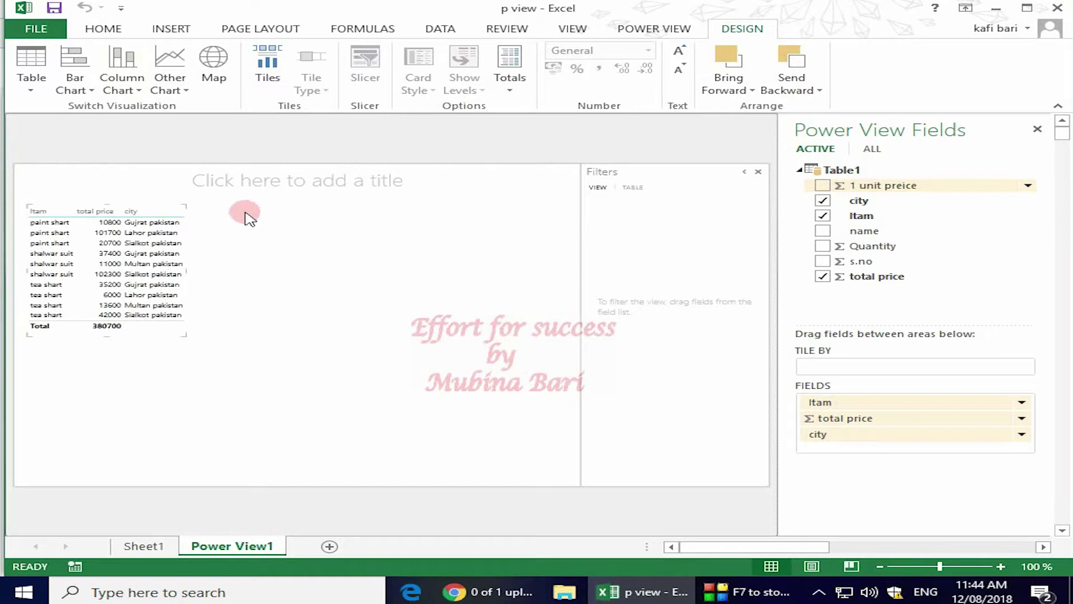
Build a second table of total price by Itam from Table1, then resize and position it
{"action": "left_click", "coordinate": [225, 219]}
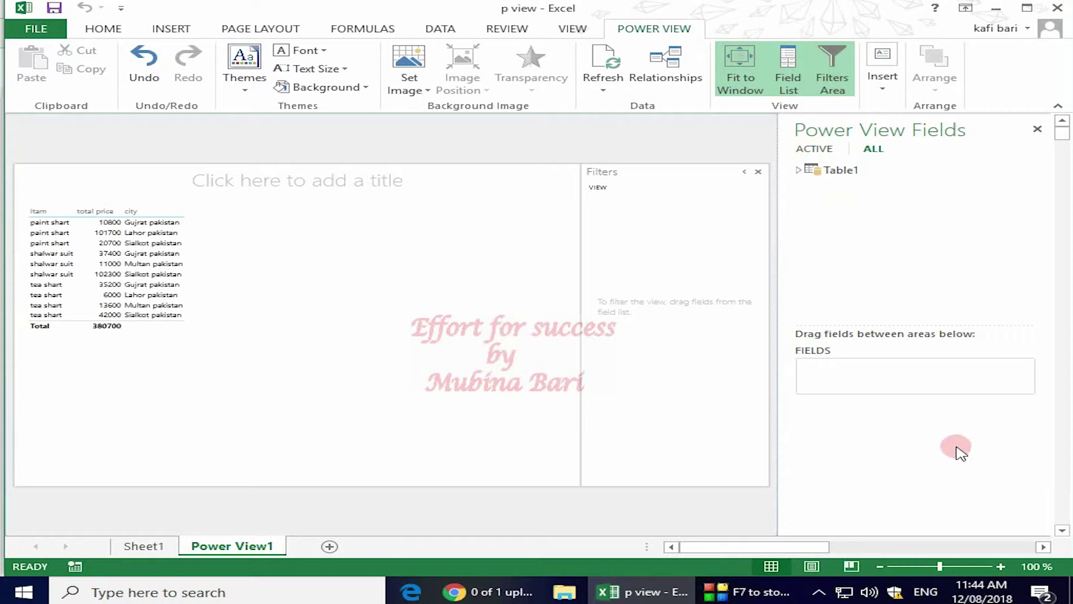
{"action": "left_click", "coordinate": [130, 327]}
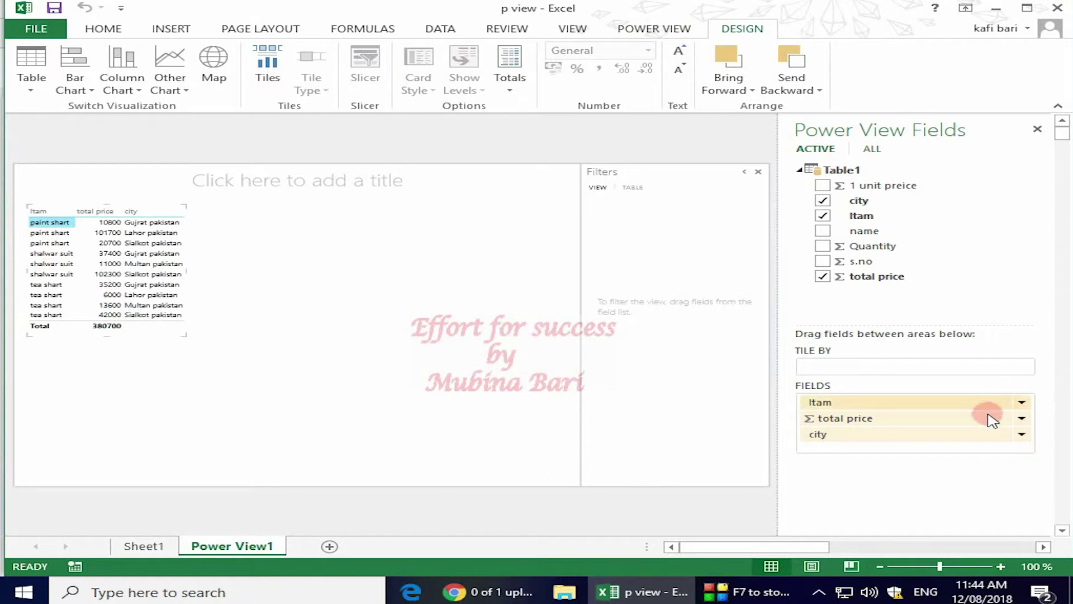
{"action": "left_click", "coordinate": [224, 235]}
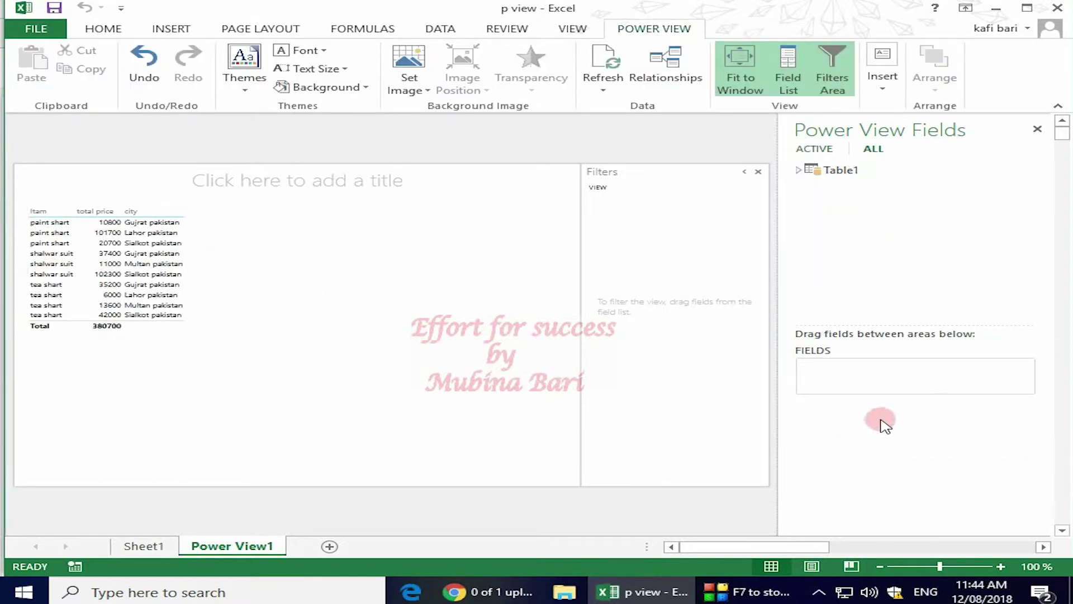
{"action": "mouse_move", "coordinate": [834, 169]}
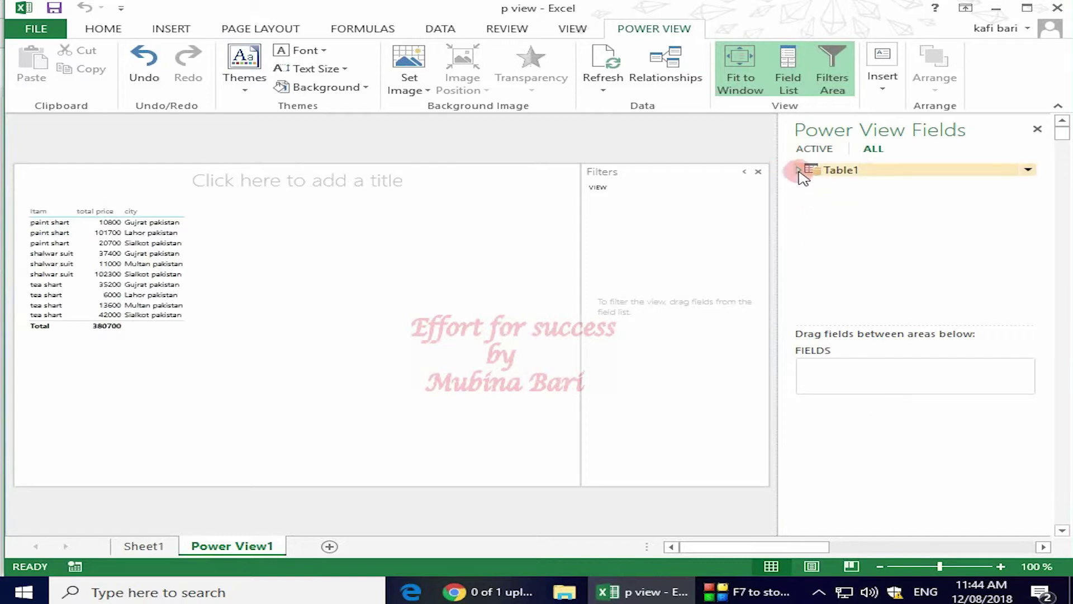
{"action": "left_click", "coordinate": [800, 170]}
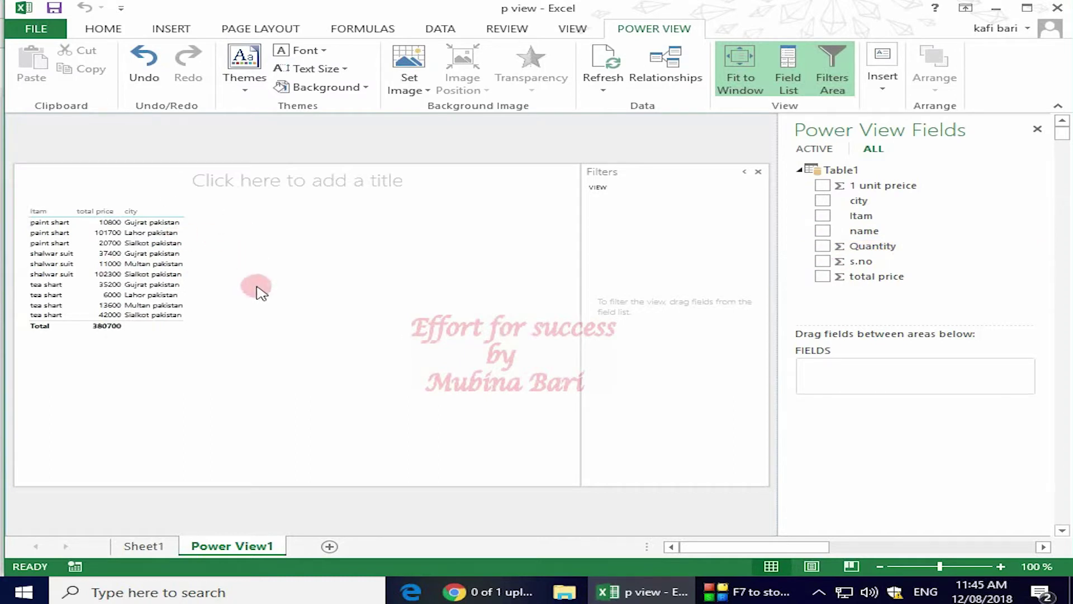
{"action": "left_click", "coordinate": [823, 276]}
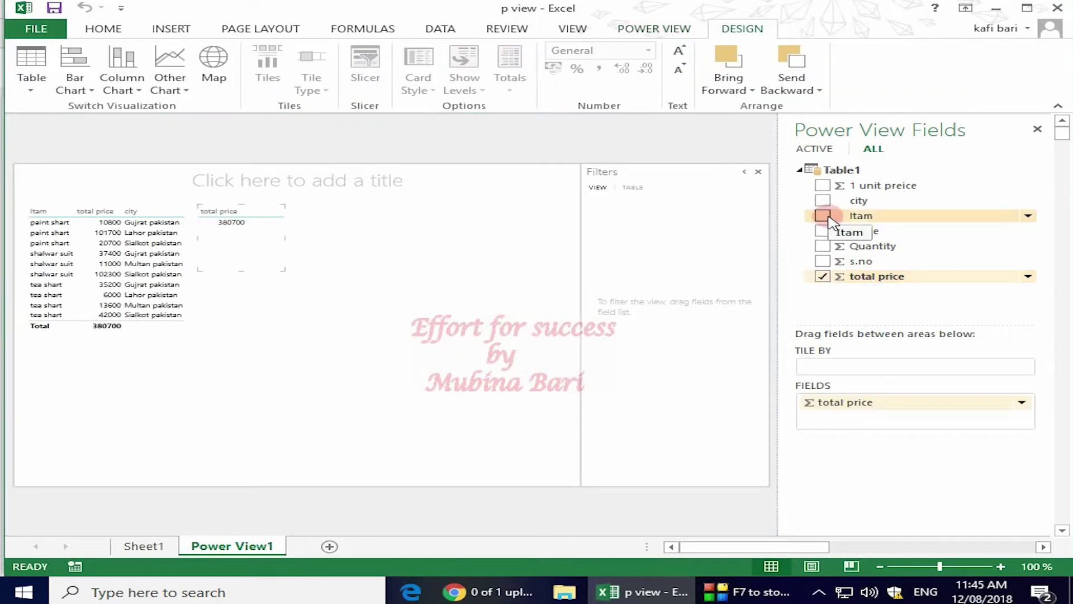
{"action": "left_click", "coordinate": [823, 215]}
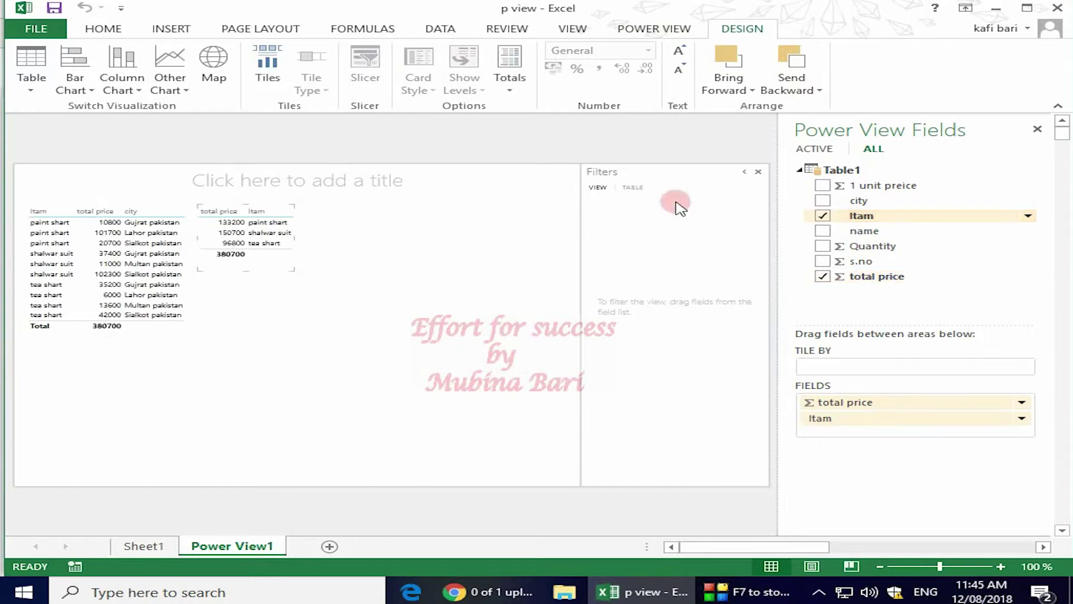
{"action": "mouse_move", "coordinate": [245, 235]}
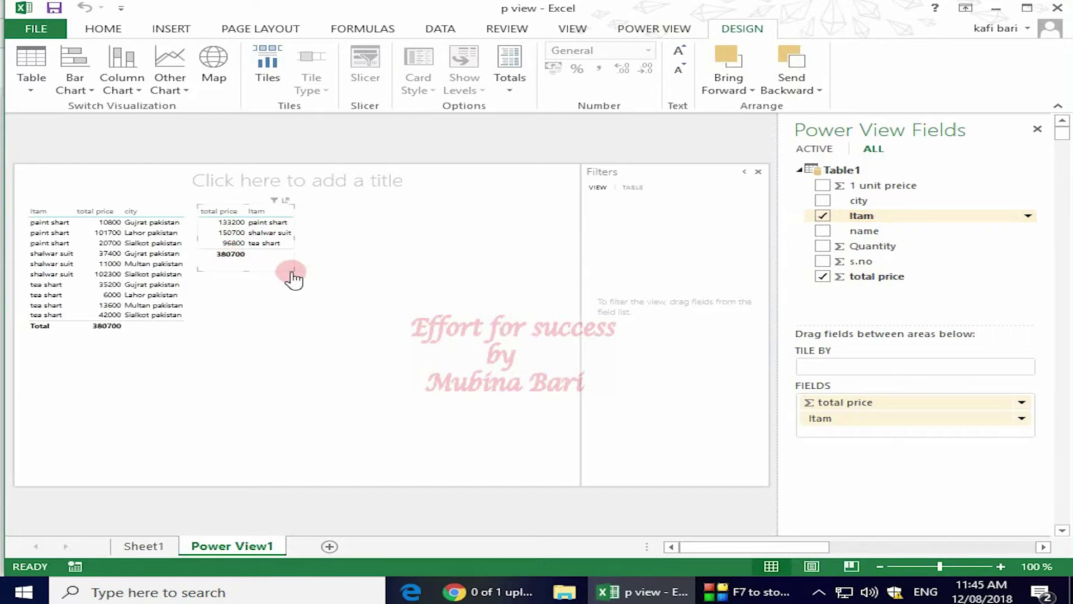
{"action": "mouse_move", "coordinate": [290, 271]}
{"action": "left_mouse_down"}
{"action": "mouse_move", "coordinate": [306, 325]}
{"action": "mouse_move", "coordinate": [339, 321]}
{"action": "left_mouse_up"}
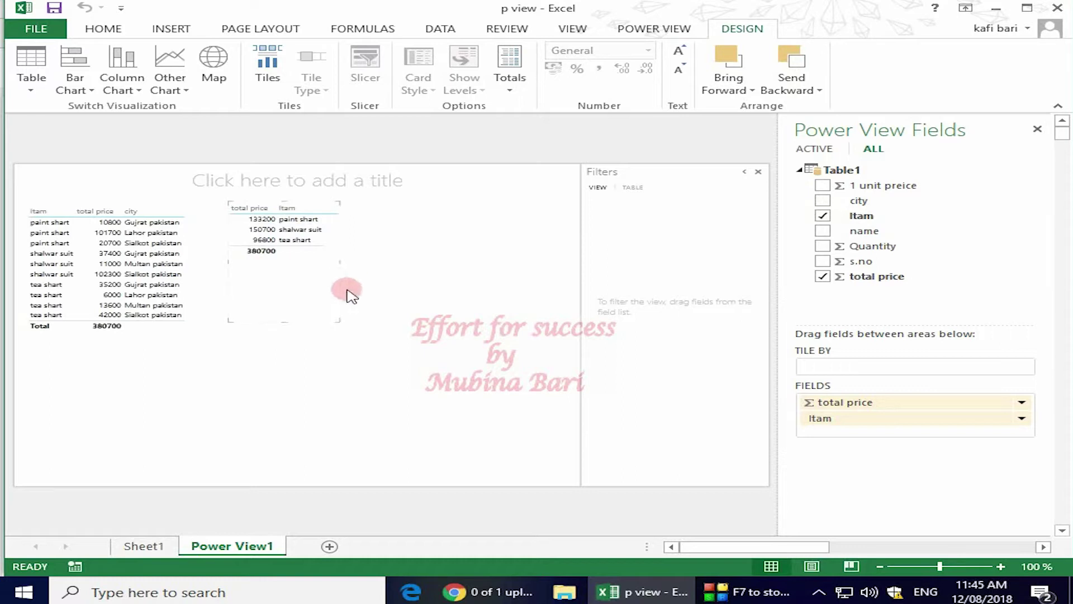
{"action": "left_click_drag", "start_coordinate": [343, 266], "coordinate": [356, 263]}
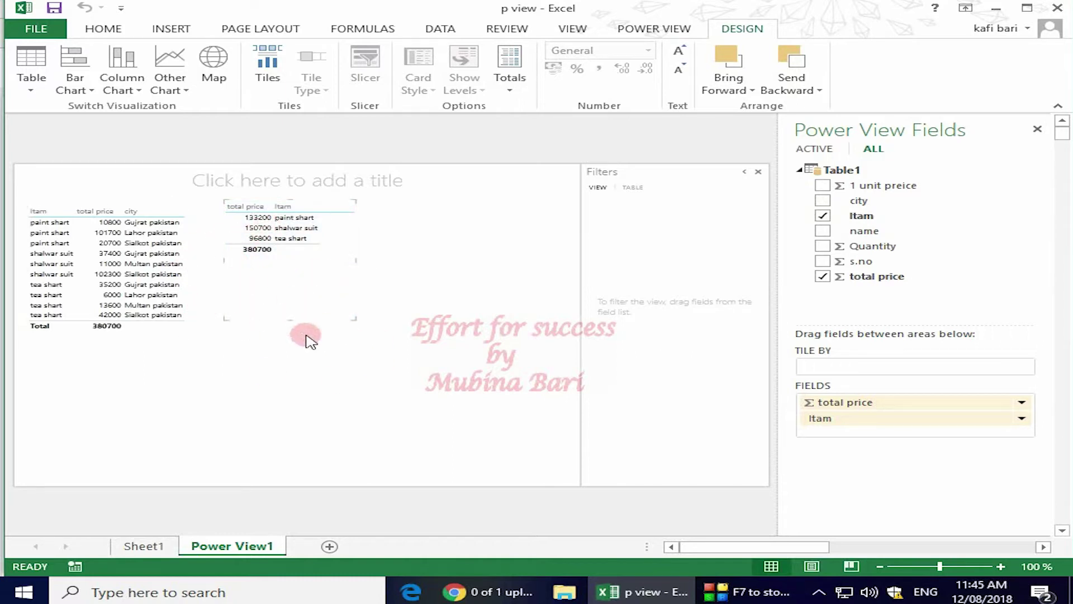
{"action": "mouse_move", "coordinate": [107, 267]}
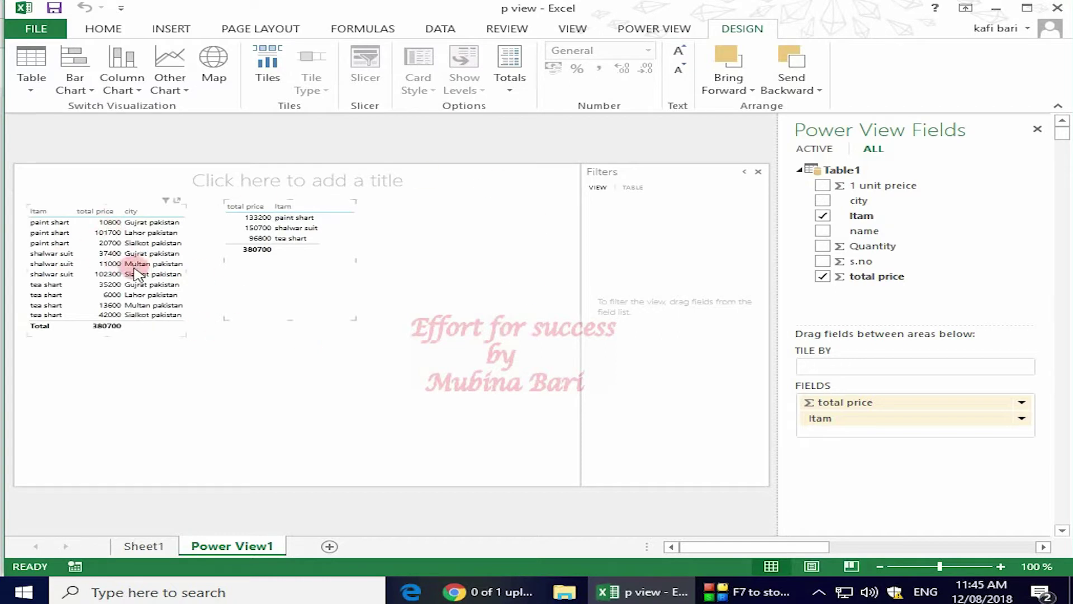
Try the first table as a bar chart, then as a clustered column chart
{"action": "left_click", "coordinate": [95, 312]}
{"action": "left_click", "coordinate": [94, 306]}
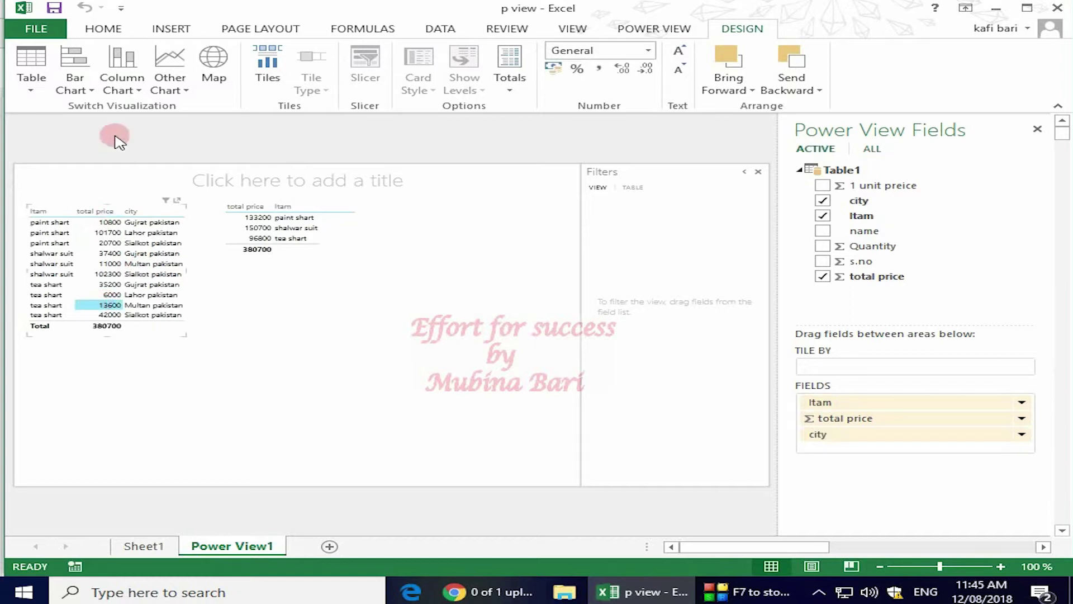
{"action": "left_click", "coordinate": [92, 91]}
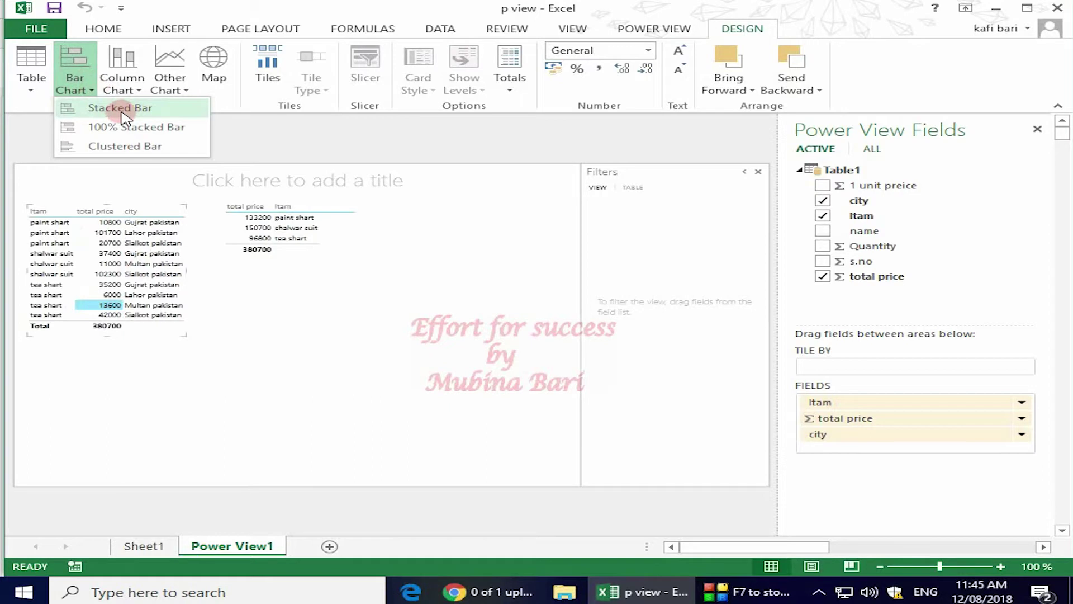
{"action": "left_click", "coordinate": [123, 146]}
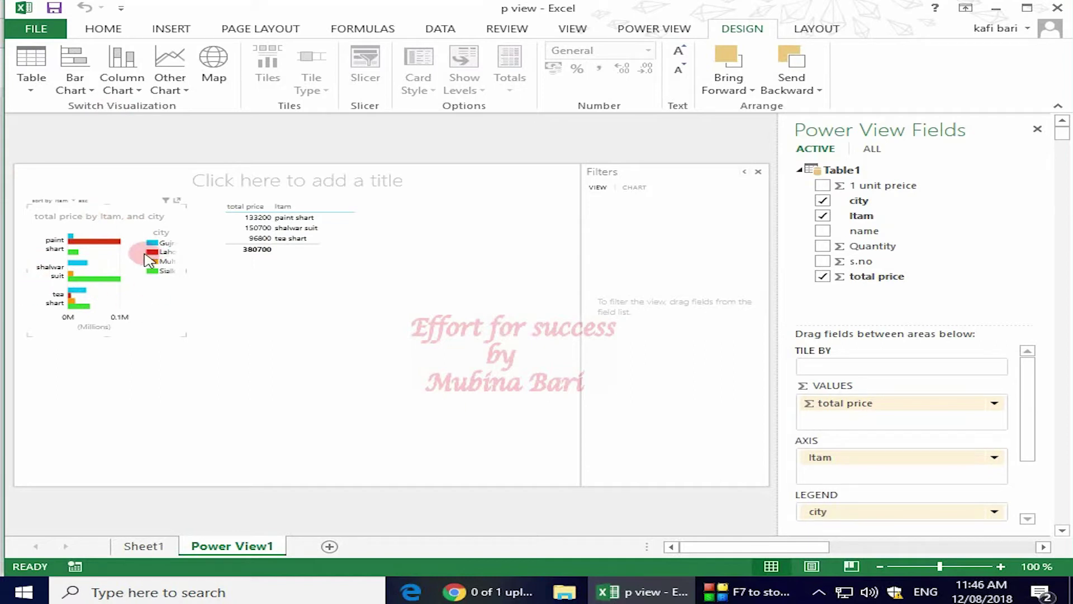
{"action": "left_click", "coordinate": [140, 90]}
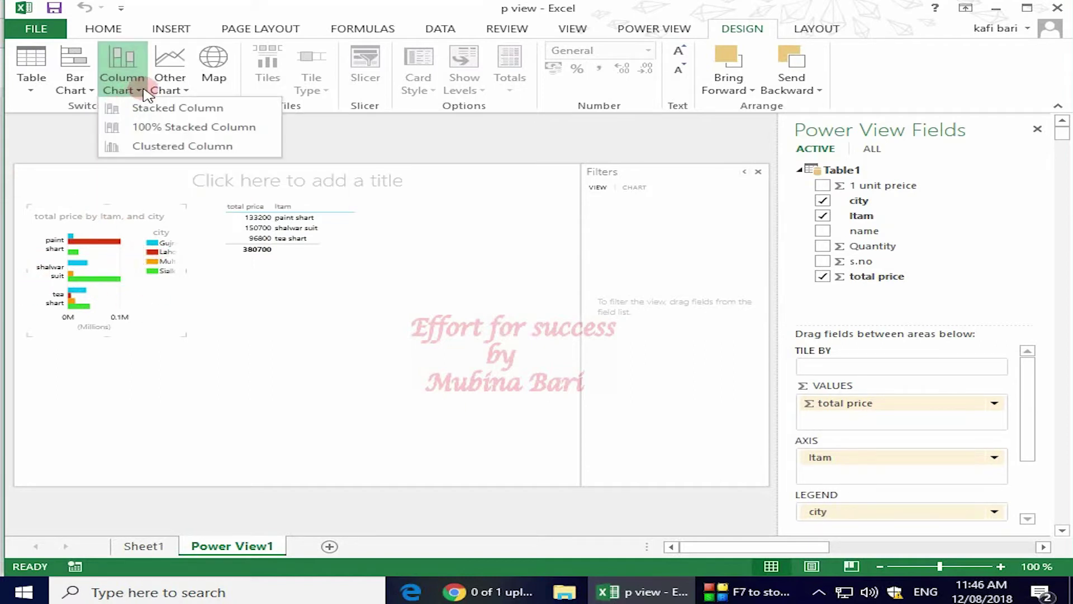
{"action": "left_click", "coordinate": [180, 147]}
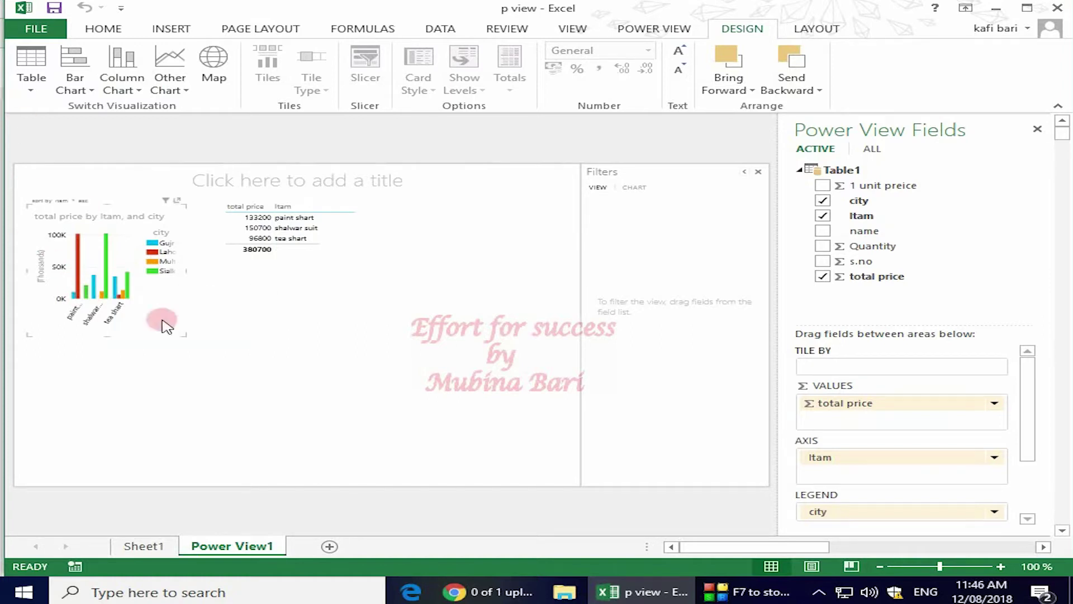
Convert the first visual back into a table and deselect it
{"action": "left_click", "coordinate": [31, 92]}
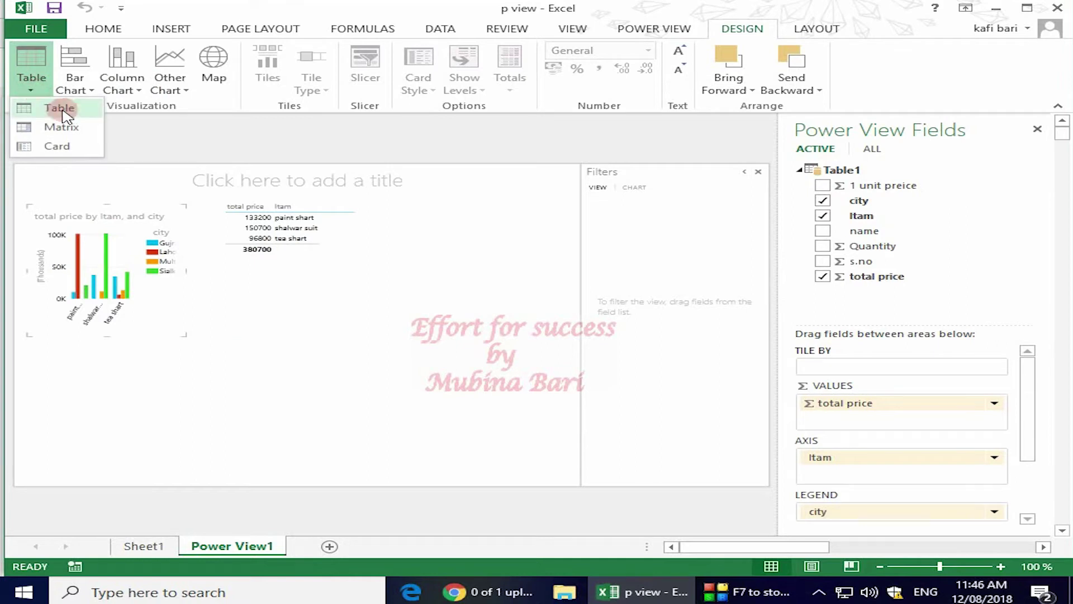
{"action": "left_click", "coordinate": [62, 110]}
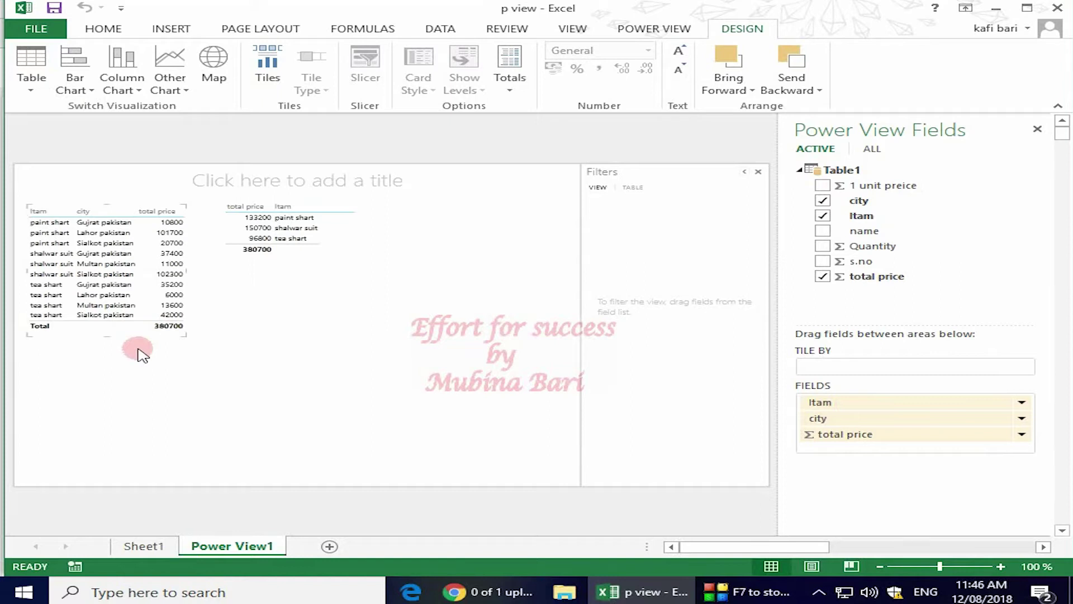
{"action": "left_click", "coordinate": [148, 309]}
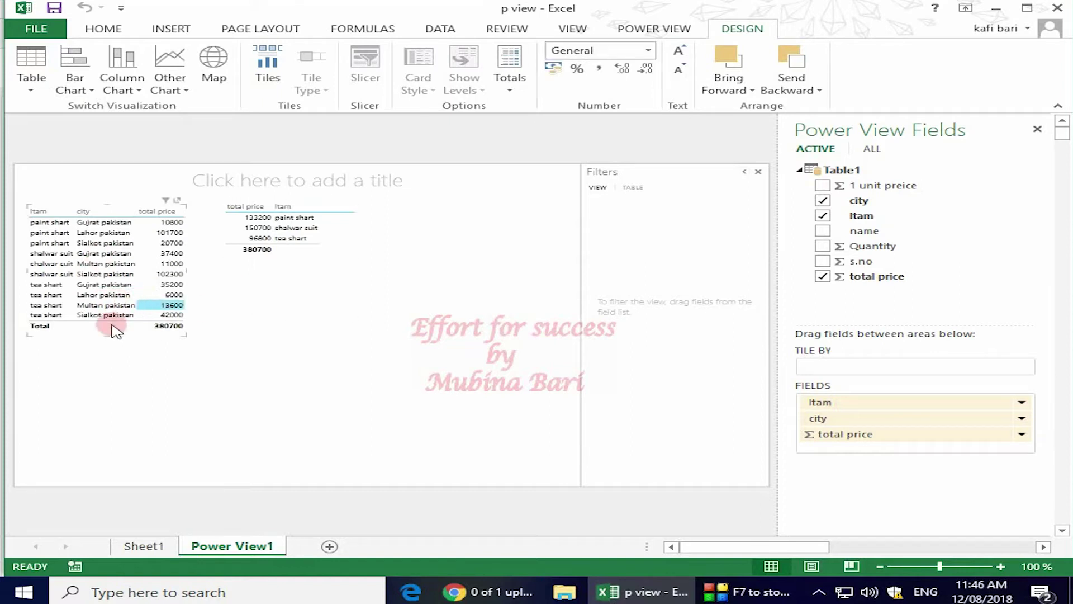
{"action": "left_click", "coordinate": [73, 309]}
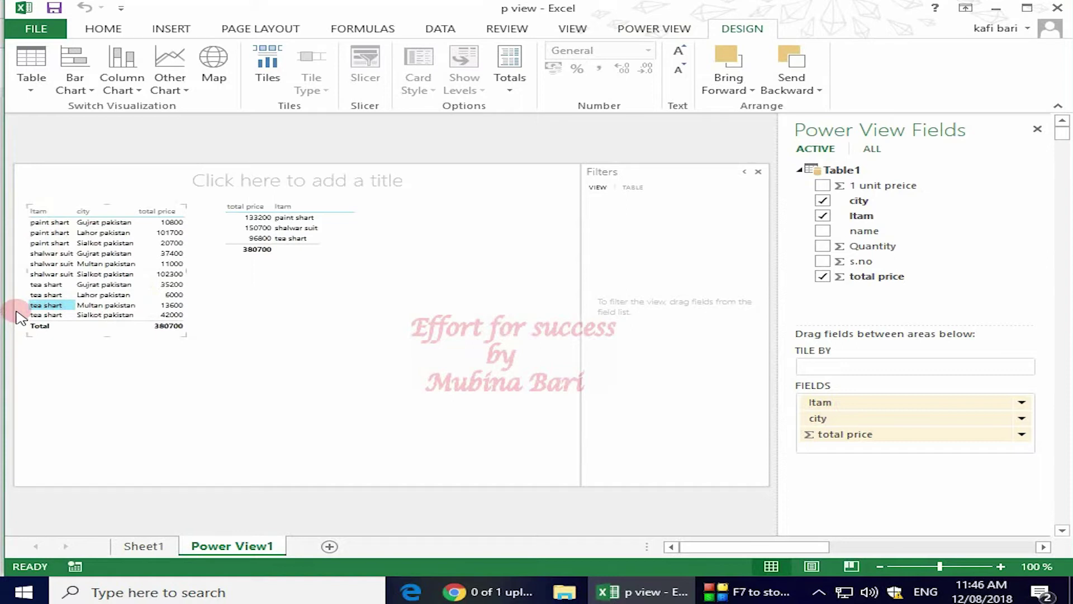
{"action": "left_click", "coordinate": [38, 357]}
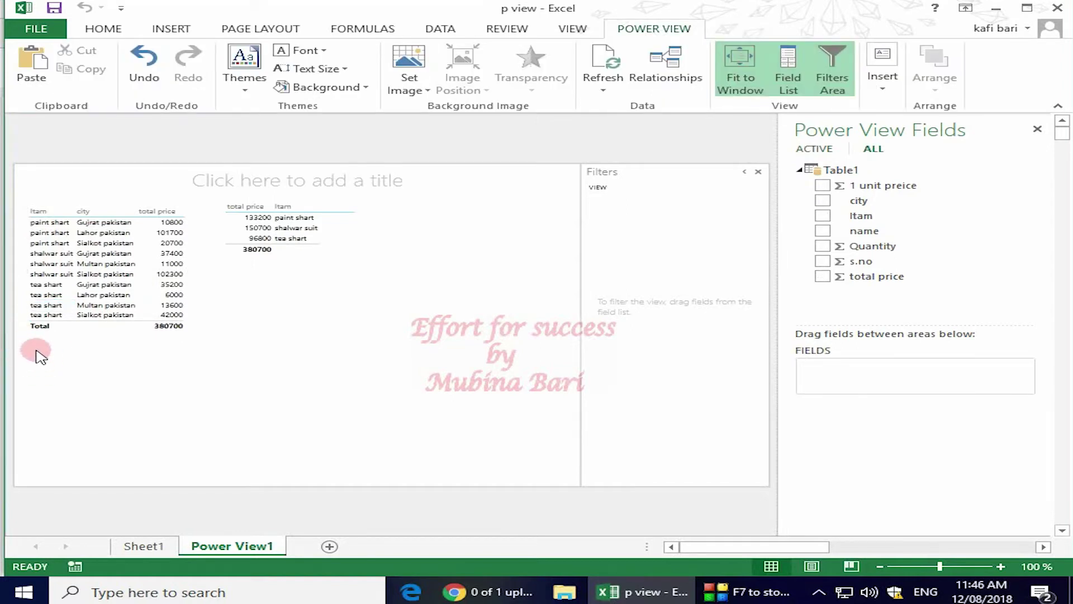
Copy the item/city/total price table and place the copy at the lower left
{"action": "left_click", "coordinate": [35, 352]}
{"action": "key", "text": "ctrl+c"}
{"action": "key", "text": "ctrl+v"}
{"action": "left_click", "coordinate": [264, 372]}
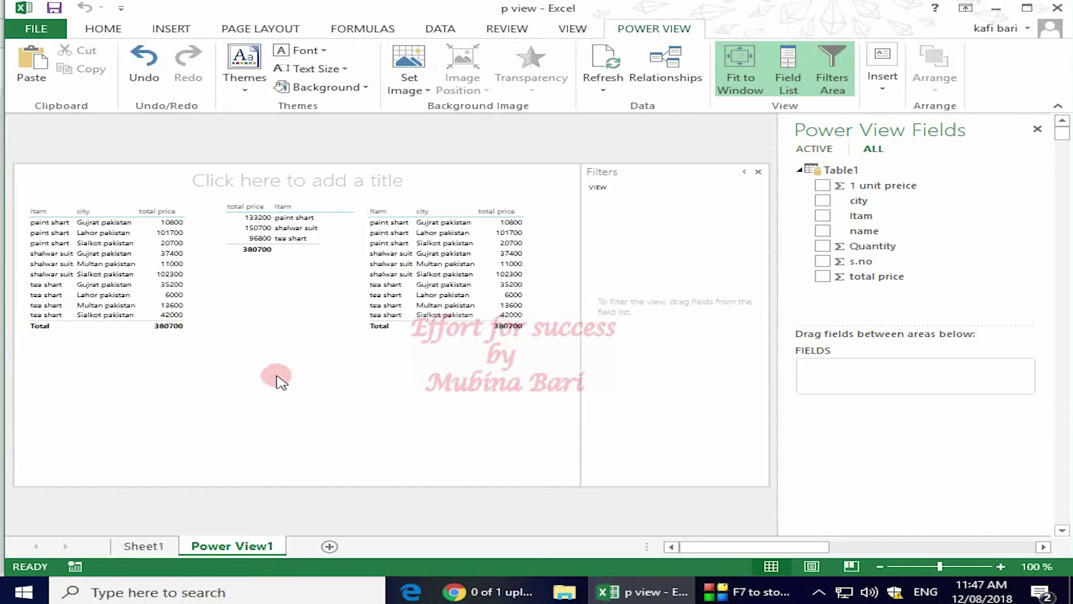
{"action": "mouse_move", "coordinate": [444, 260]}
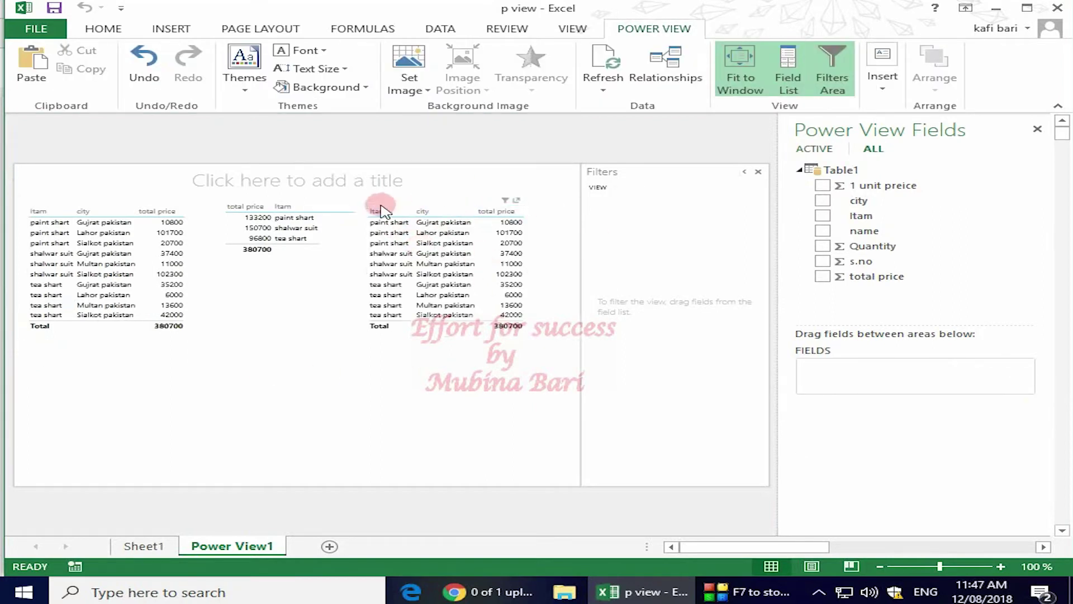
{"action": "mouse_move", "coordinate": [373, 208]}
{"action": "left_mouse_down"}
{"action": "mouse_move", "coordinate": [304, 330]}
{"action": "mouse_move", "coordinate": [63, 375]}
{"action": "mouse_move", "coordinate": [38, 352]}
{"action": "left_mouse_up"}
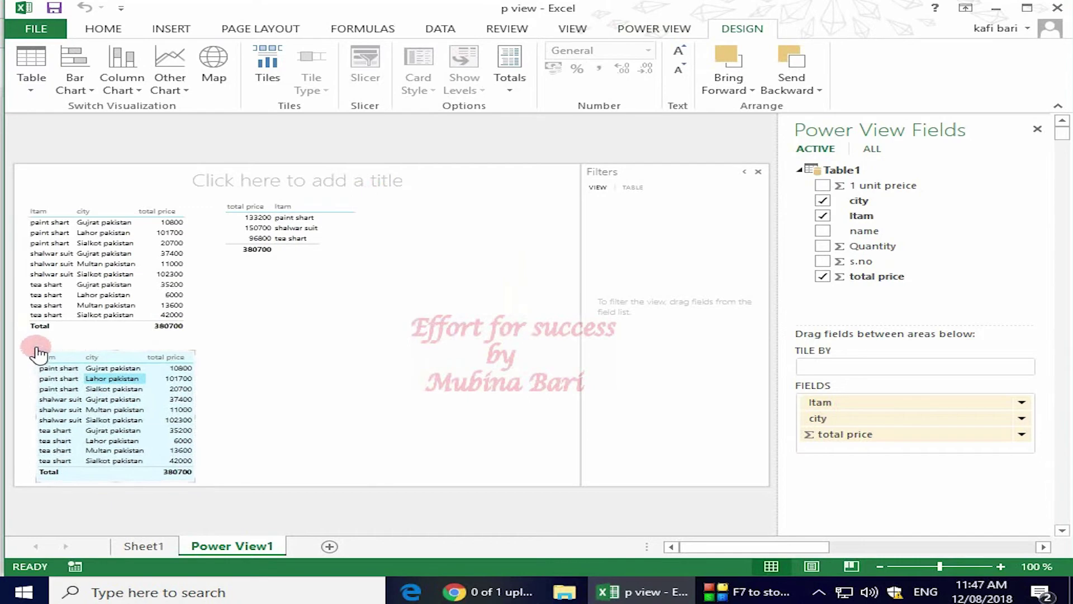
{"action": "left_click_drag", "start_coordinate": [38, 352], "coordinate": [39, 351]}
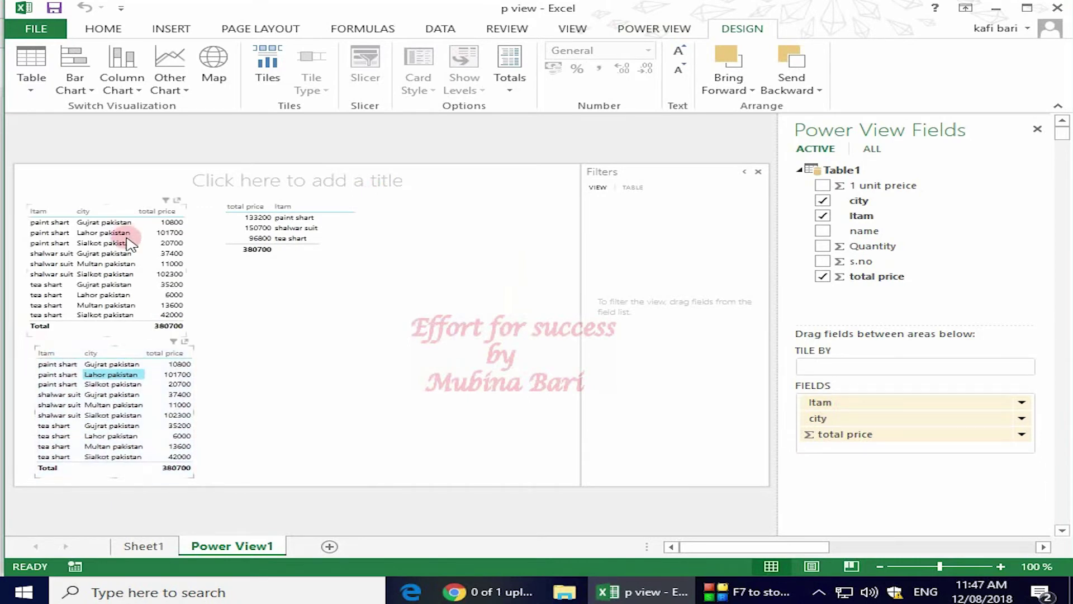
{"action": "mouse_move", "coordinate": [113, 411]}
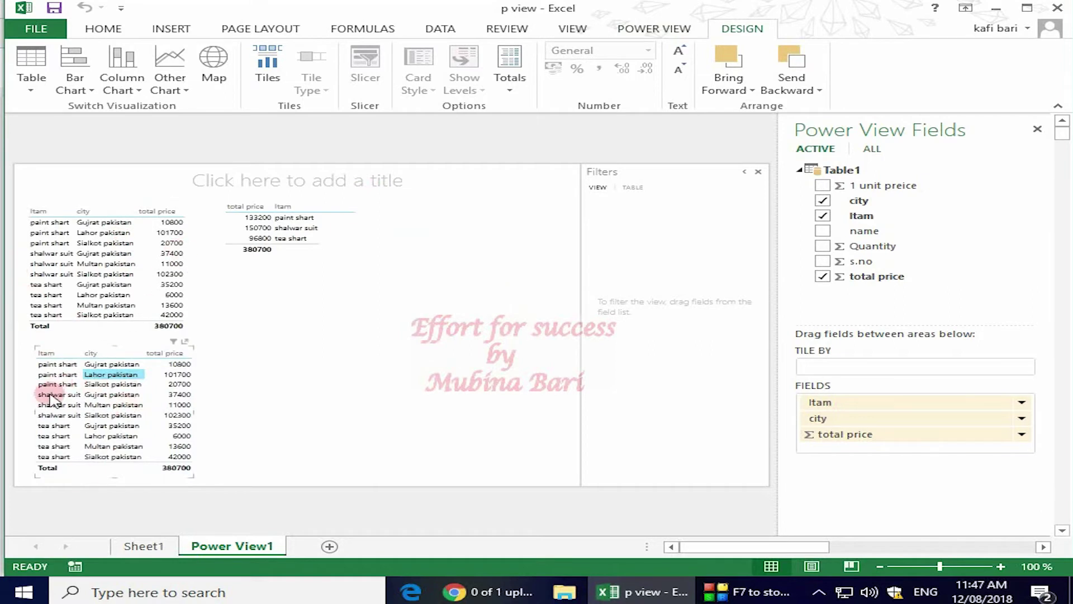
Turn the copied table into a stacked column chart of total price by Itam and city
{"action": "left_click", "coordinate": [138, 93]}
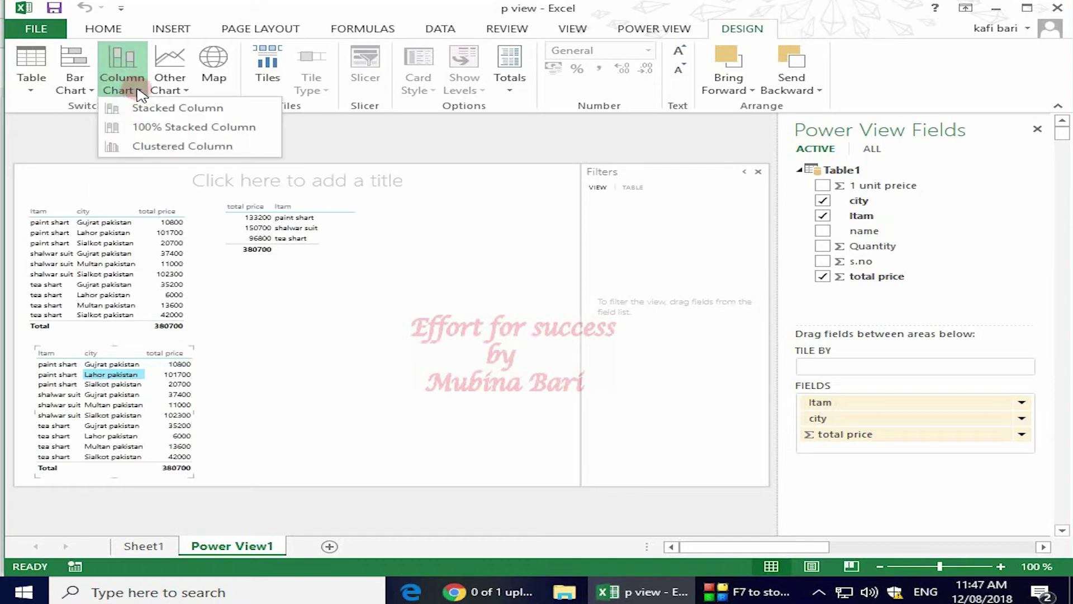
{"action": "left_click", "coordinate": [201, 114]}
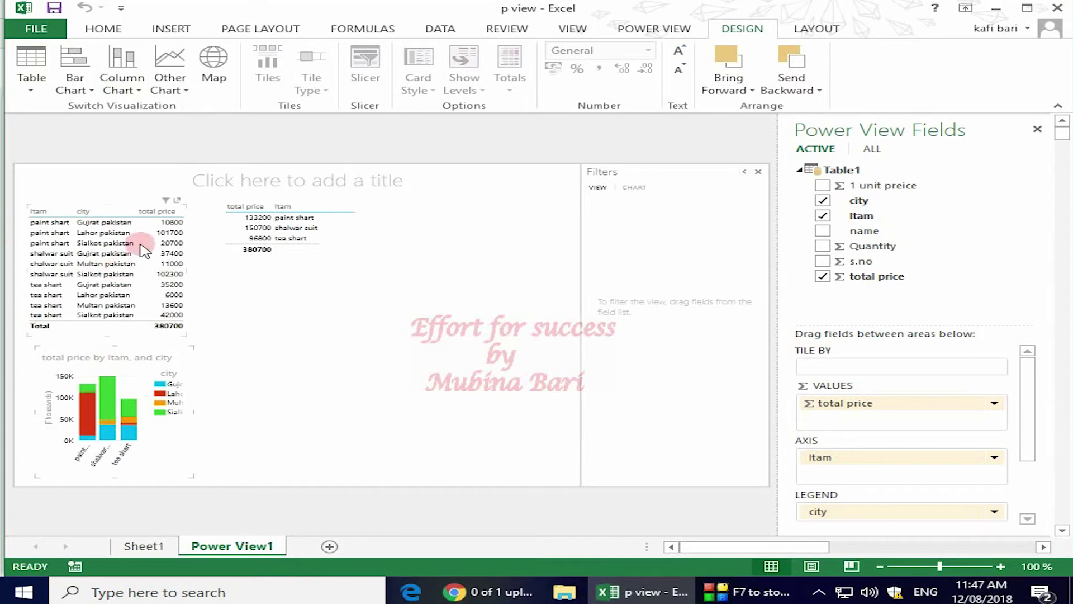
{"action": "mouse_move", "coordinate": [109, 411]}
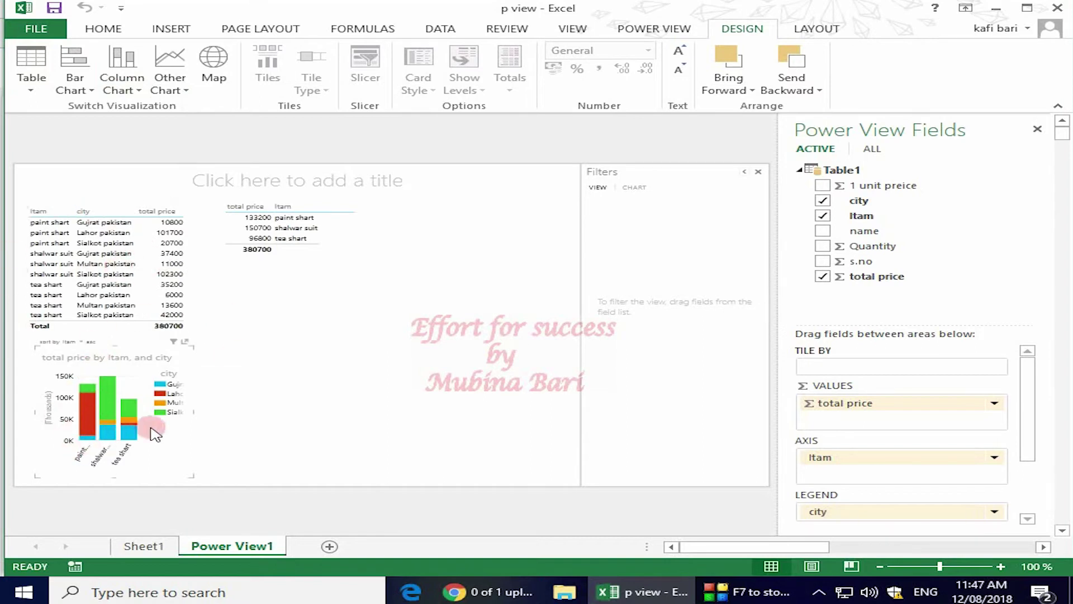
{"action": "left_click", "coordinate": [129, 397]}
Paste a copy of the total price per Itam table beside the column chart
{"action": "left_click", "coordinate": [267, 237]}
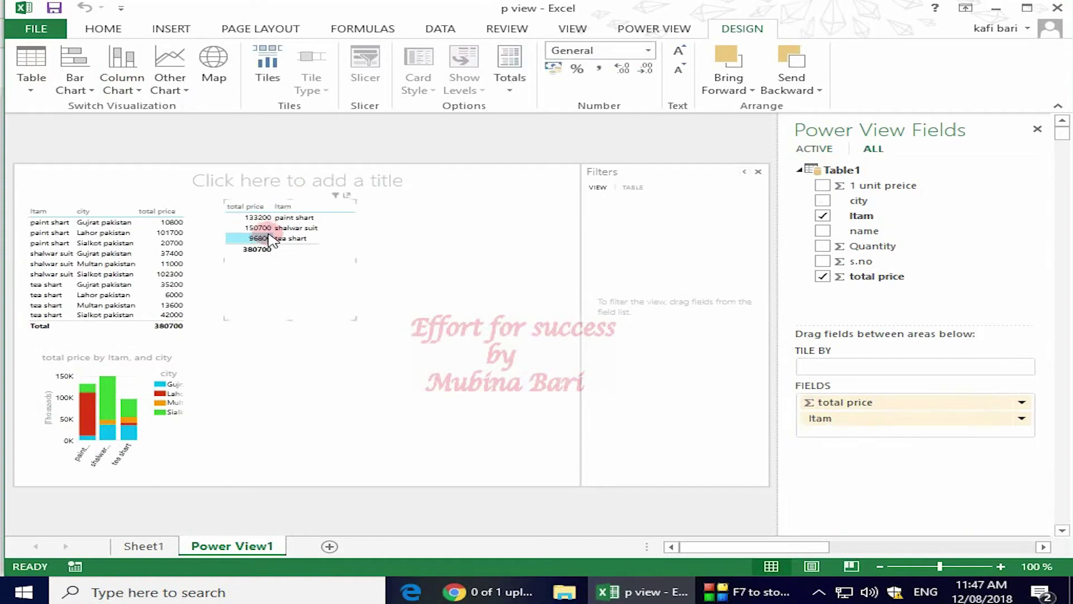
{"action": "left_click", "coordinate": [193, 94]}
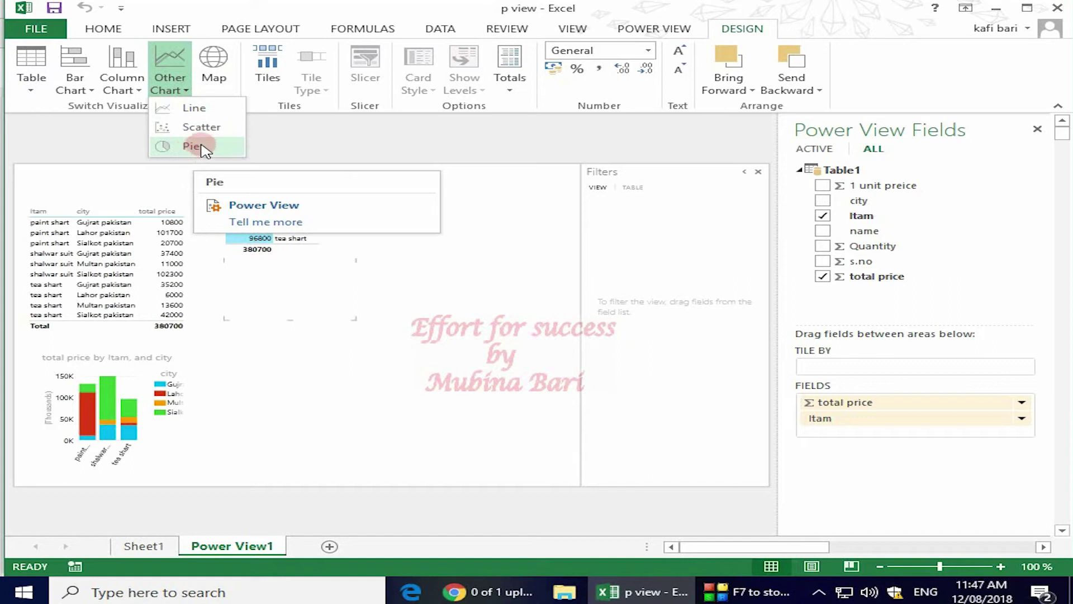
{"action": "left_click", "coordinate": [414, 296]}
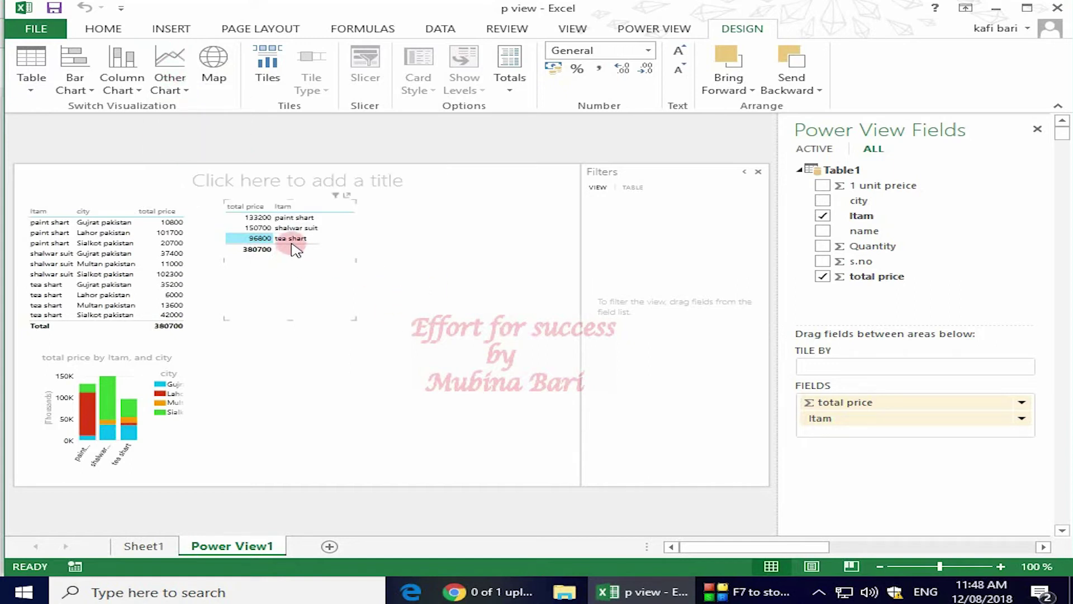
{"action": "left_click", "coordinate": [307, 385]}
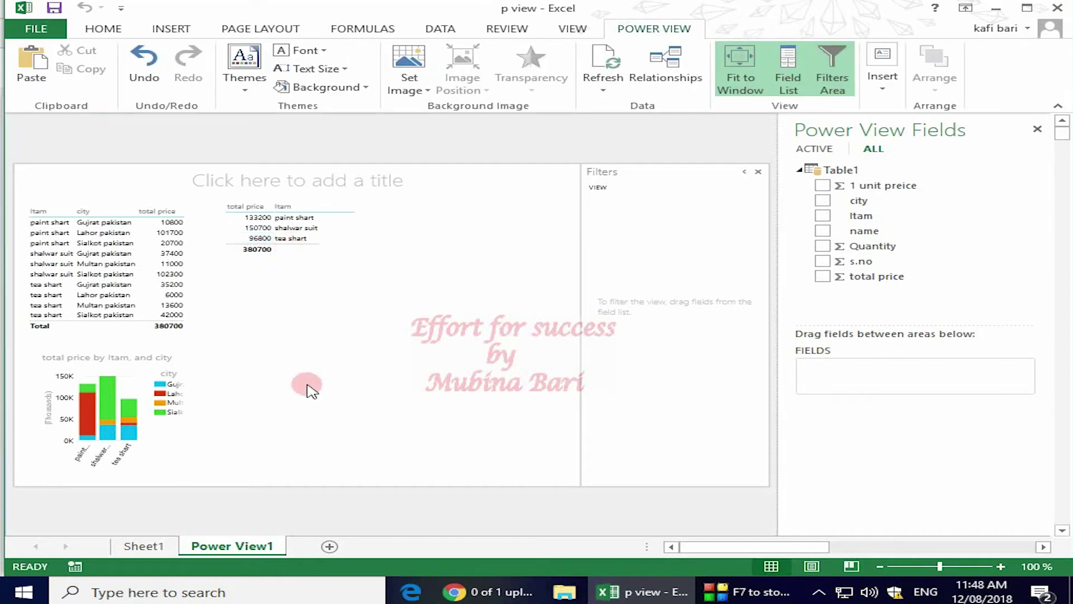
{"action": "key", "text": "ctrl+v"}
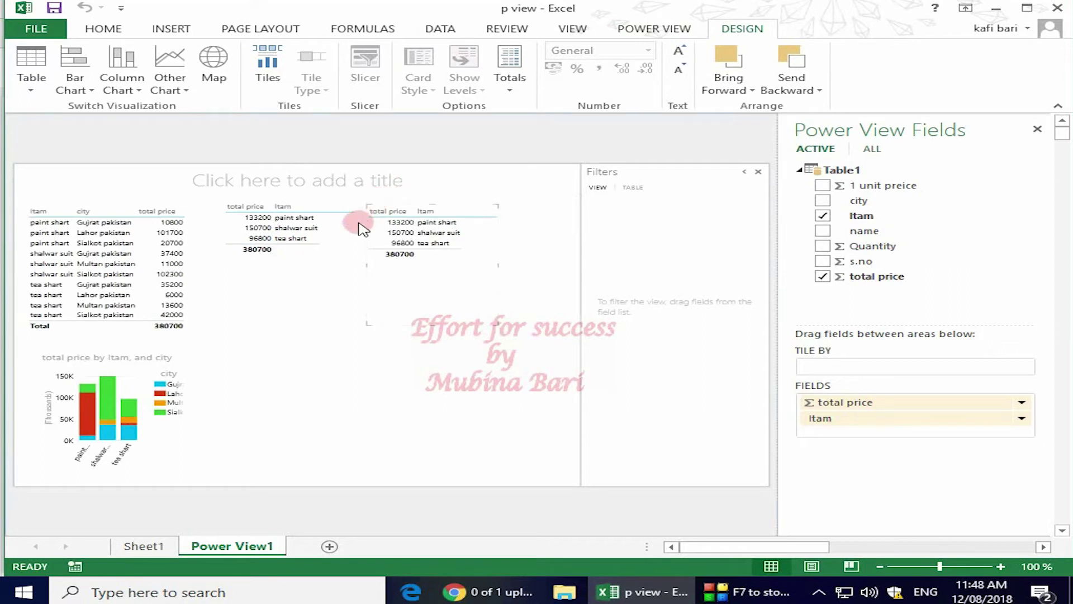
{"action": "mouse_move", "coordinate": [369, 209]}
{"action": "left_mouse_down"}
{"action": "mouse_move", "coordinate": [342, 311]}
{"action": "mouse_move", "coordinate": [256, 357]}
{"action": "mouse_move", "coordinate": [220, 334]}
{"action": "left_mouse_up"}
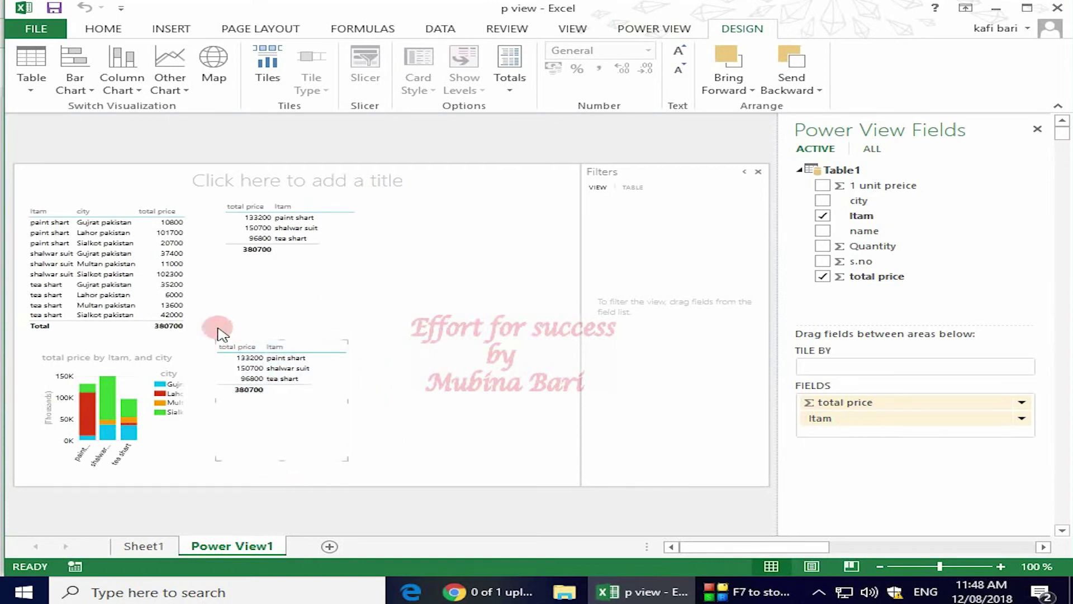
Convert the pasted copy into a pie chart of total price by Itam
{"action": "left_click", "coordinate": [187, 92]}
{"action": "left_click", "coordinate": [187, 91]}
{"action": "left_click", "coordinate": [188, 92]}
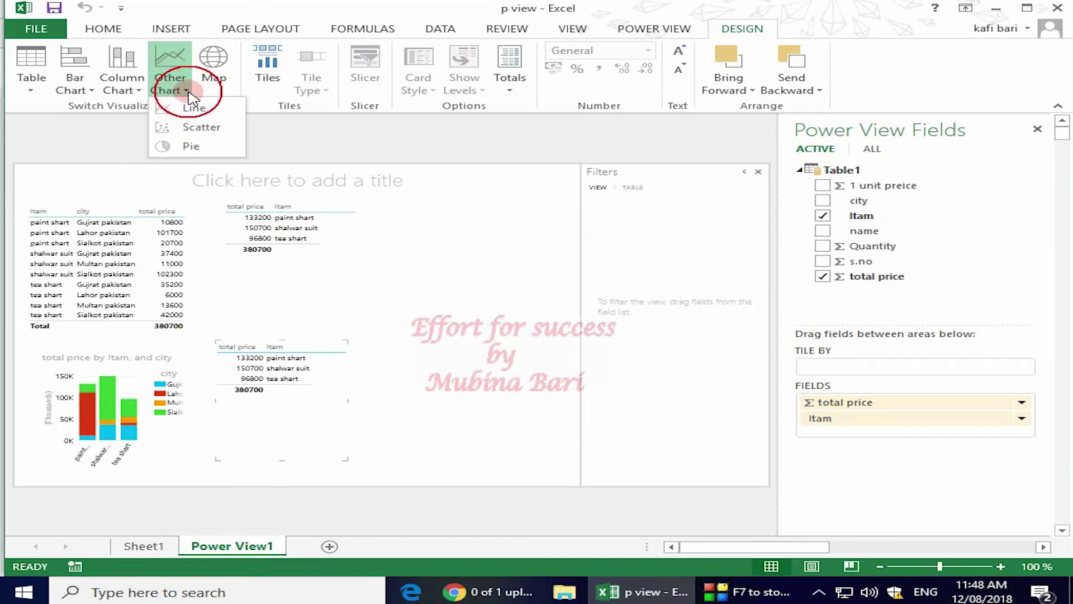
{"action": "left_click", "coordinate": [191, 147]}
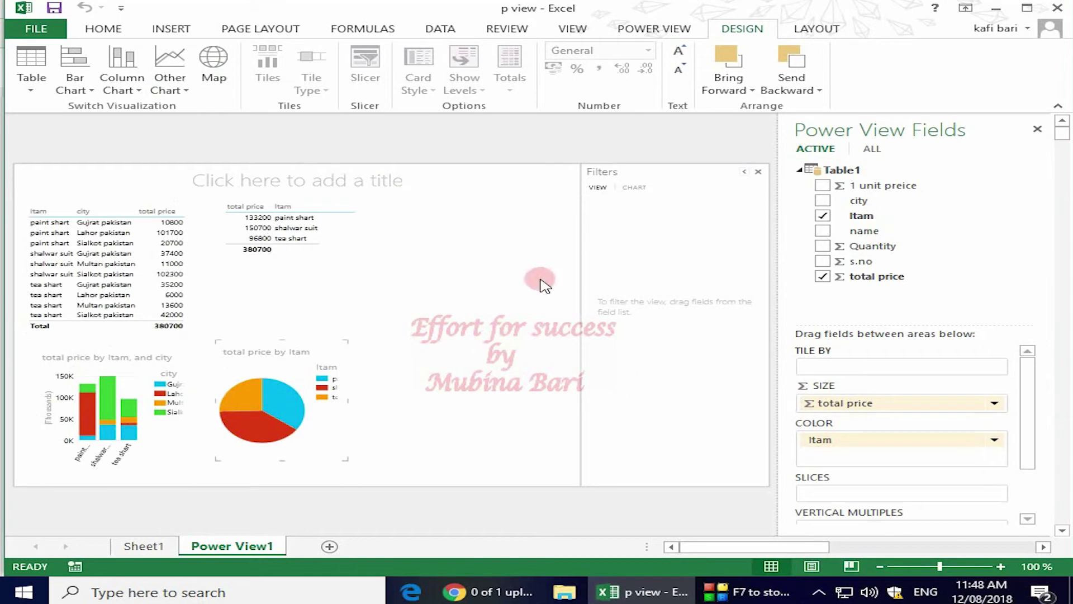
{"action": "left_click", "coordinate": [414, 230]}
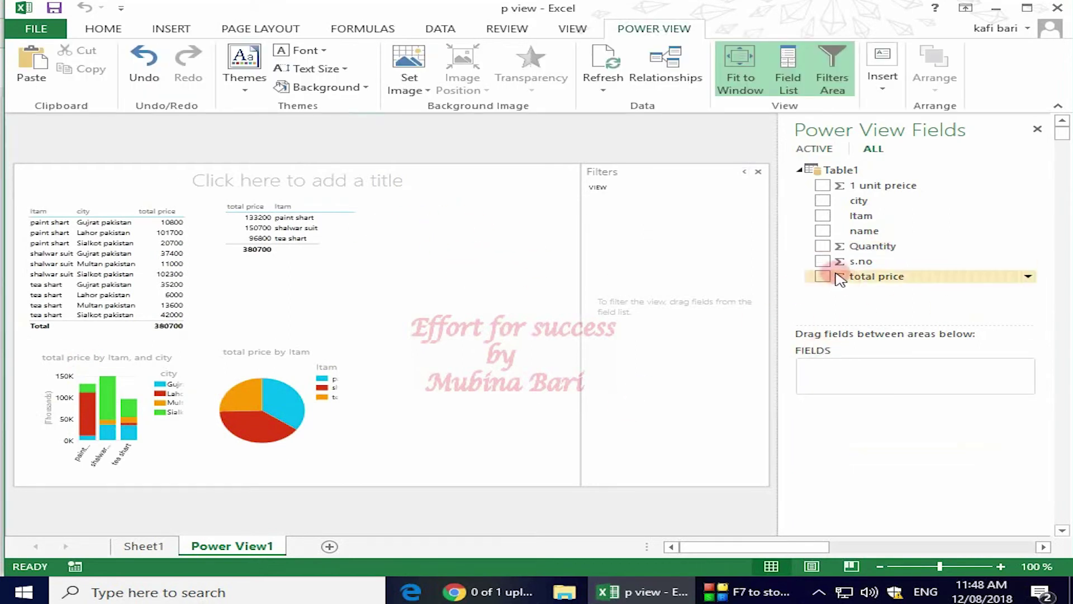
Create a new table listing Itam with city at the top right of the canvas
{"action": "left_click", "coordinate": [824, 216]}
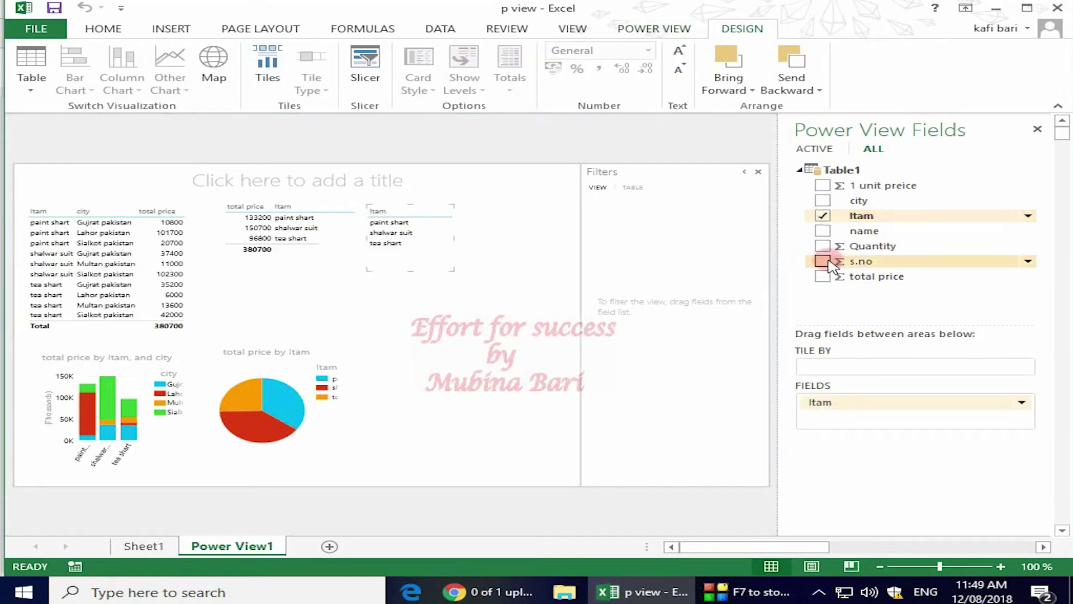
{"action": "mouse_move", "coordinate": [824, 201]}
{"action": "left_mouse_down"}
{"action": "mouse_move", "coordinate": [827, 210]}
{"action": "mouse_move", "coordinate": [823, 201]}
{"action": "left_mouse_up"}
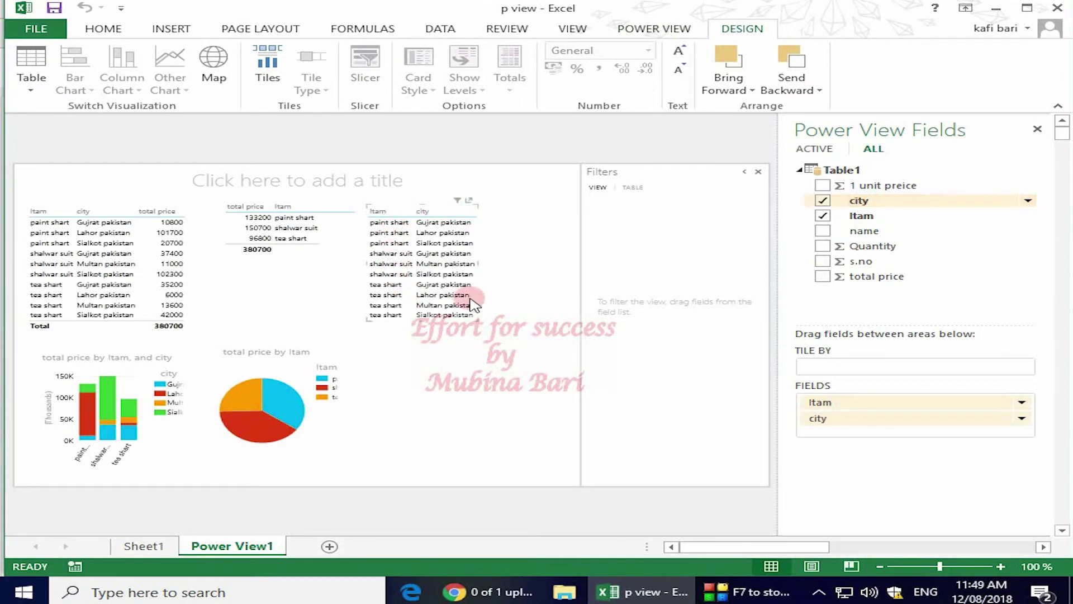
{"action": "left_click", "coordinate": [408, 223]}
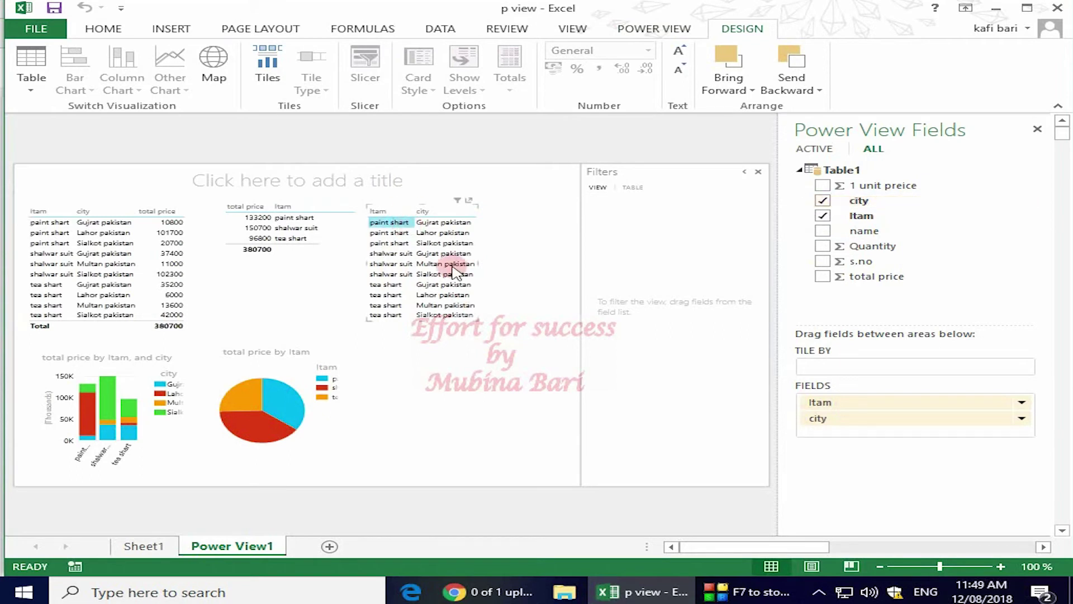
{"action": "left_click", "coordinate": [401, 374]}
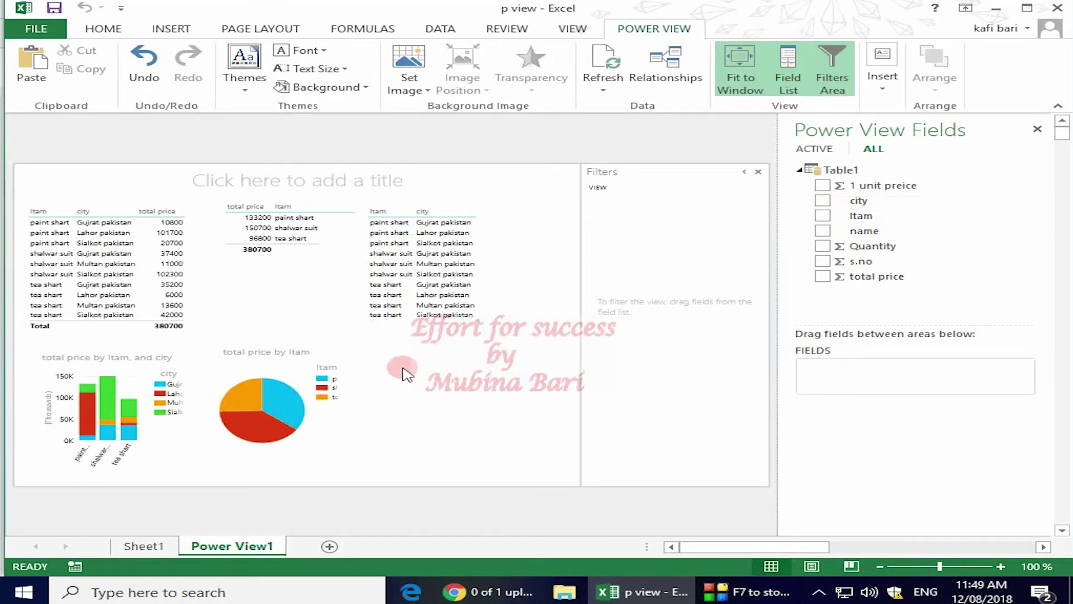
Paste a copy of the Itam/city table, turn it into a map, and enlarge it
{"action": "key", "text": "ctrl+v"}
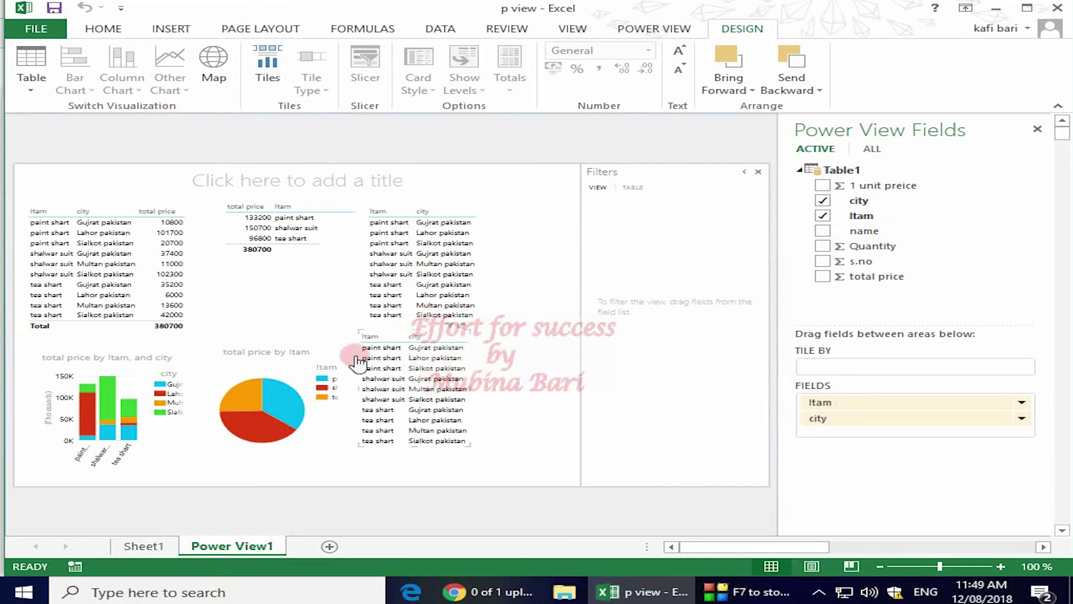
{"action": "left_click", "coordinate": [222, 67]}
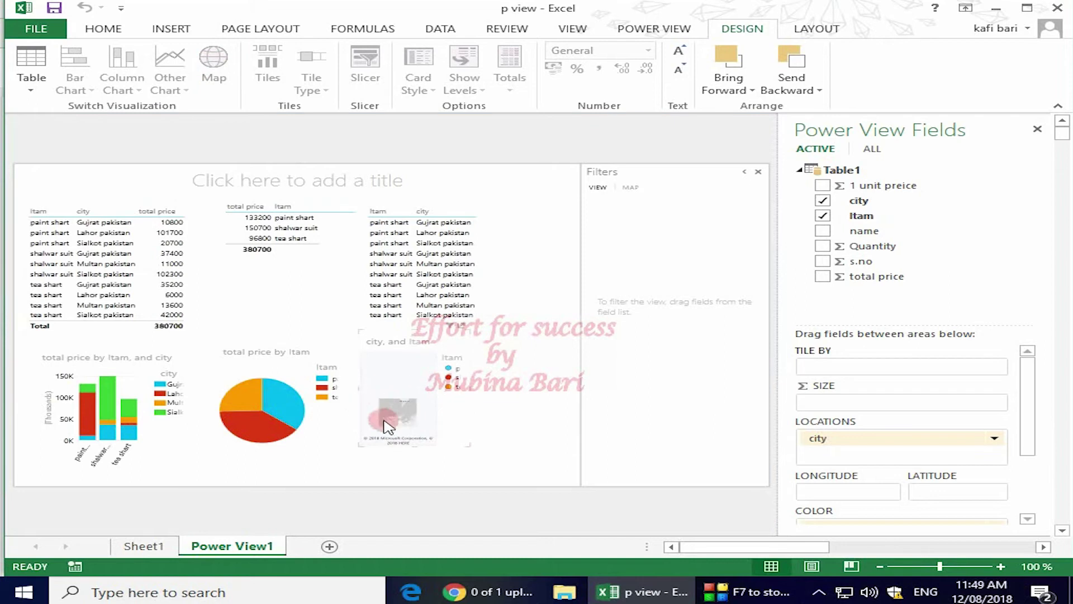
{"action": "left_click_drag", "start_coordinate": [476, 447], "coordinate": [567, 464]}
{"action": "left_click", "coordinate": [416, 426]}
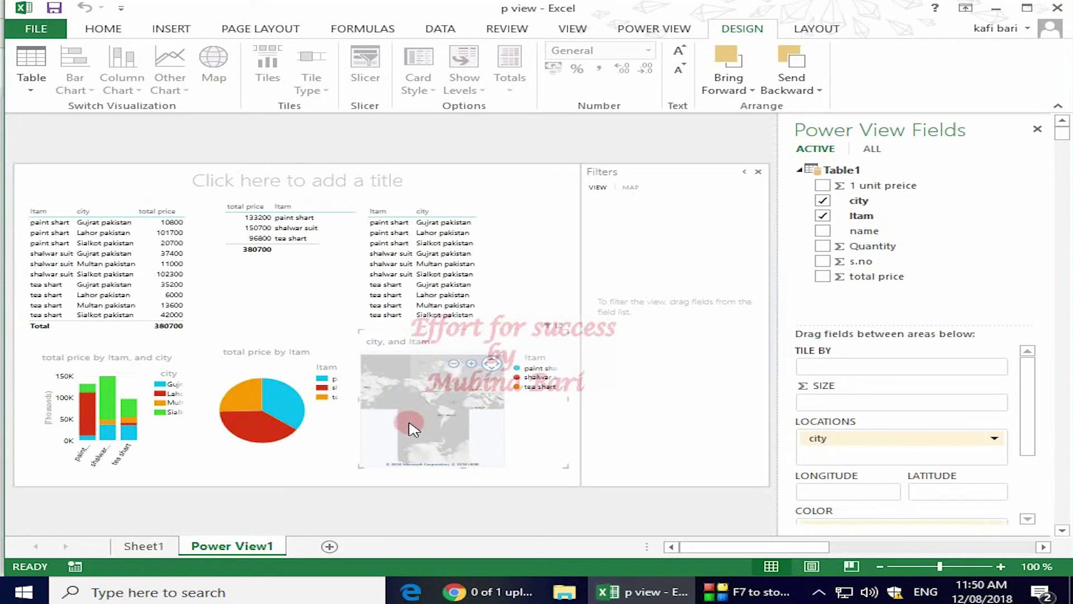
{"action": "left_click", "coordinate": [66, 266]}
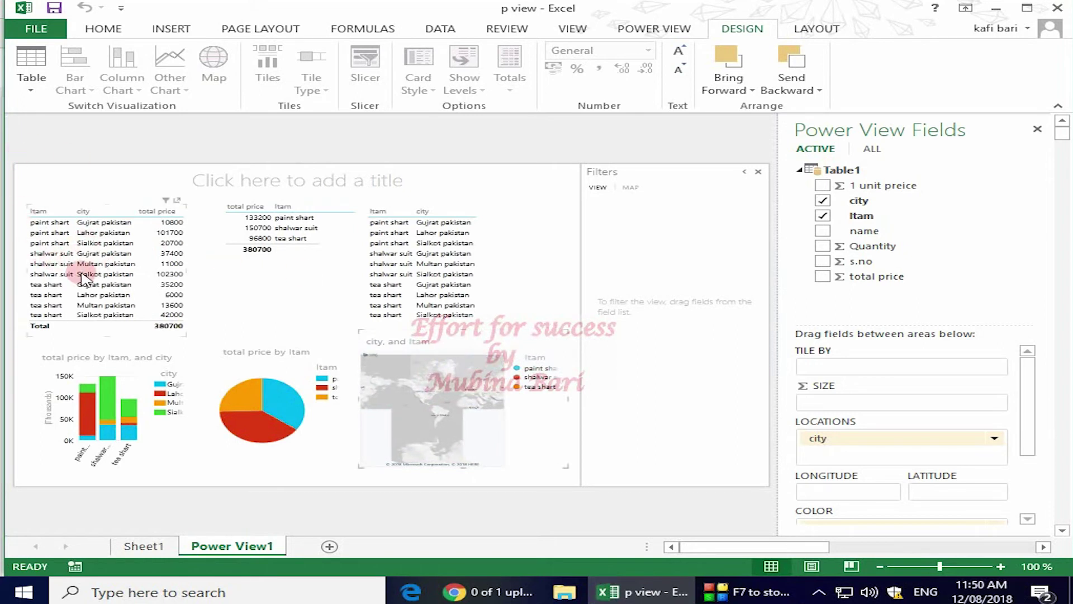
Select the stacked column chart on the Power View sheet
{"action": "left_click", "coordinate": [67, 441]}
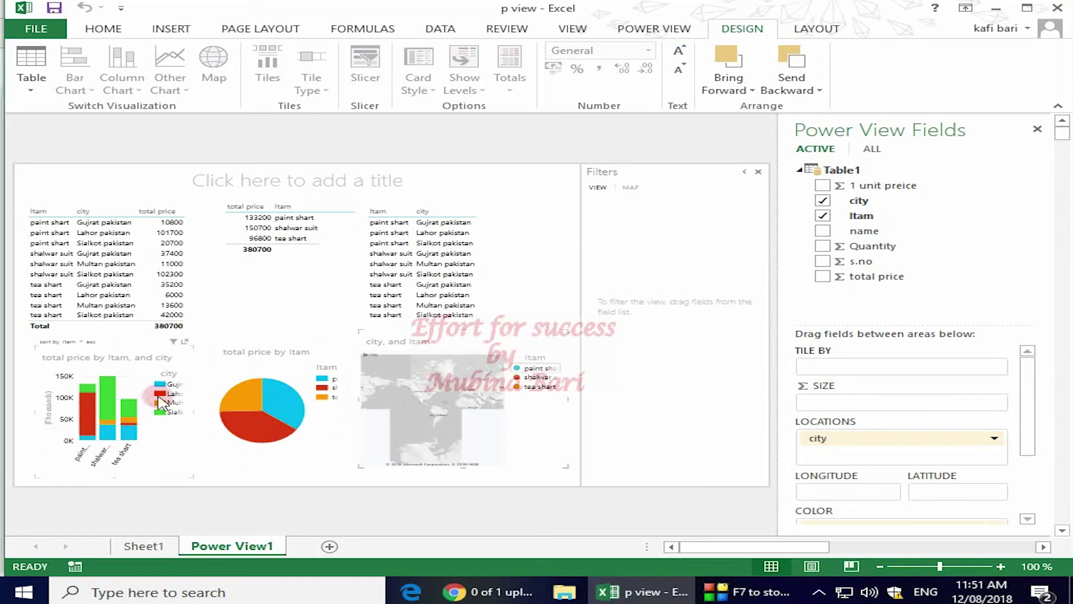
{"action": "mouse_move", "coordinate": [322, 398]}
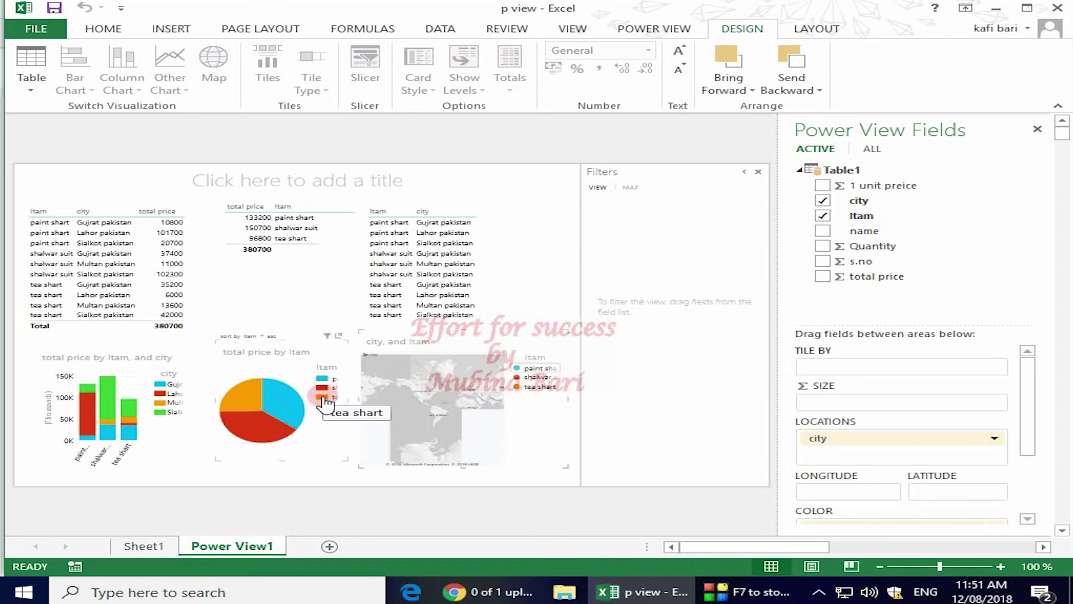
{"action": "left_click", "coordinate": [297, 409]}
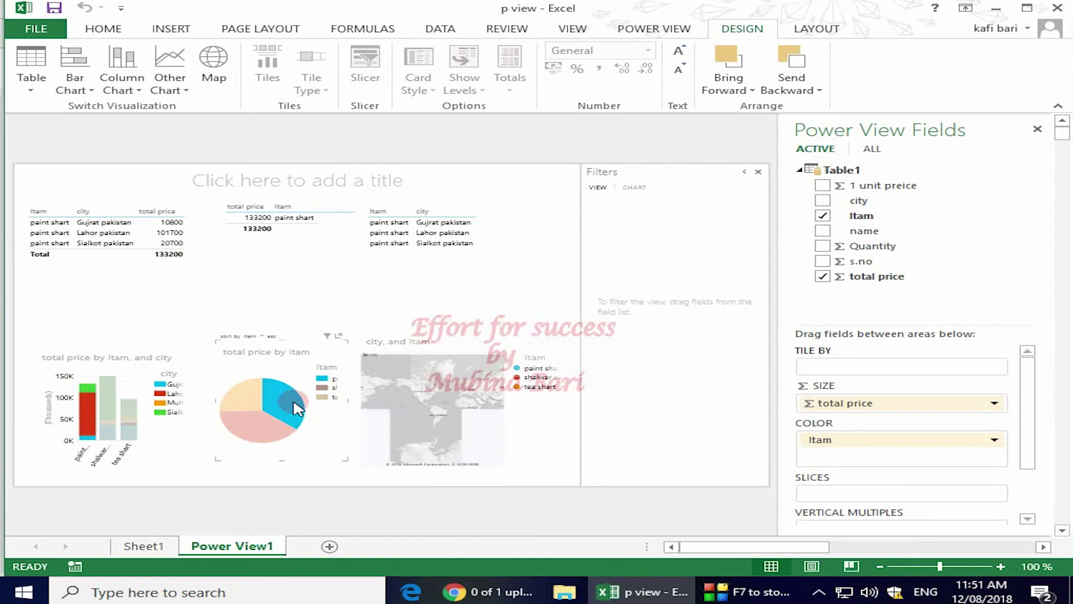
{"action": "left_click", "coordinate": [276, 286]}
{"action": "left_click", "coordinate": [257, 219]}
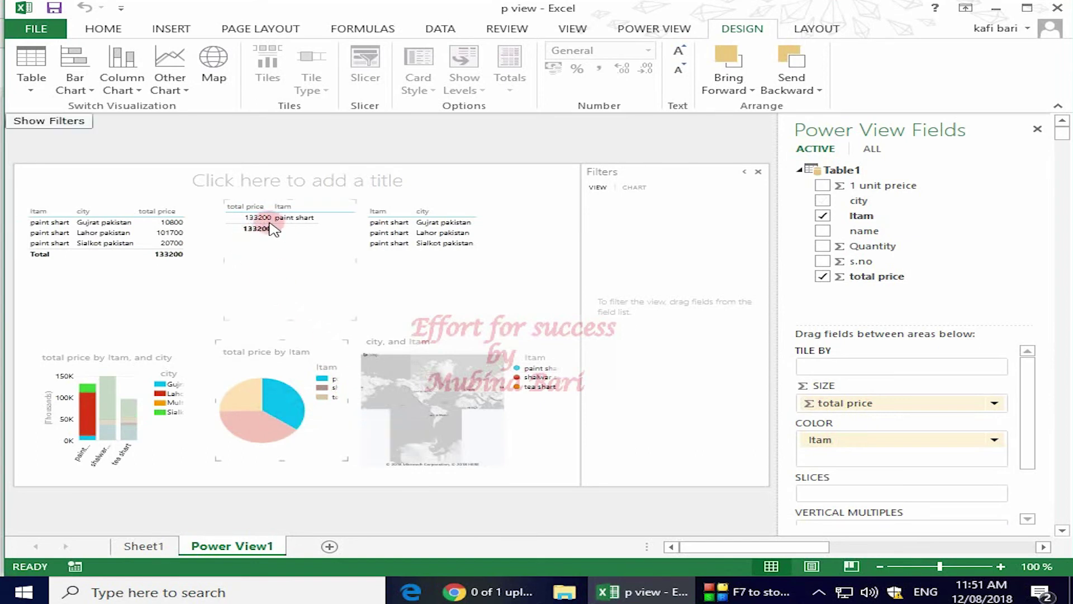
{"action": "left_click", "coordinate": [244, 207]}
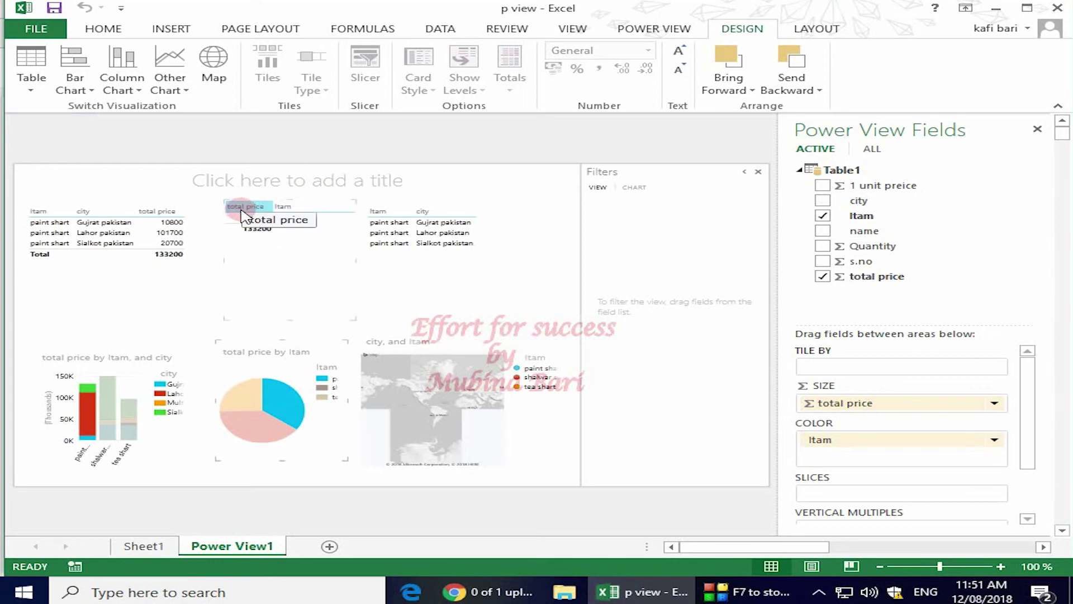
{"action": "left_click", "coordinate": [416, 401]}
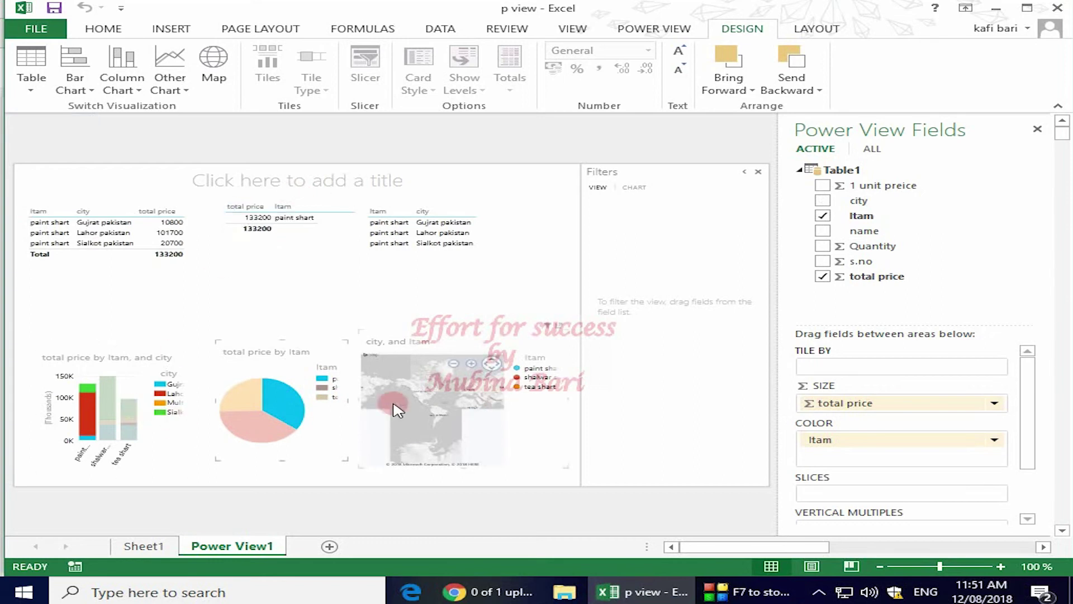
{"action": "left_click", "coordinate": [247, 430]}
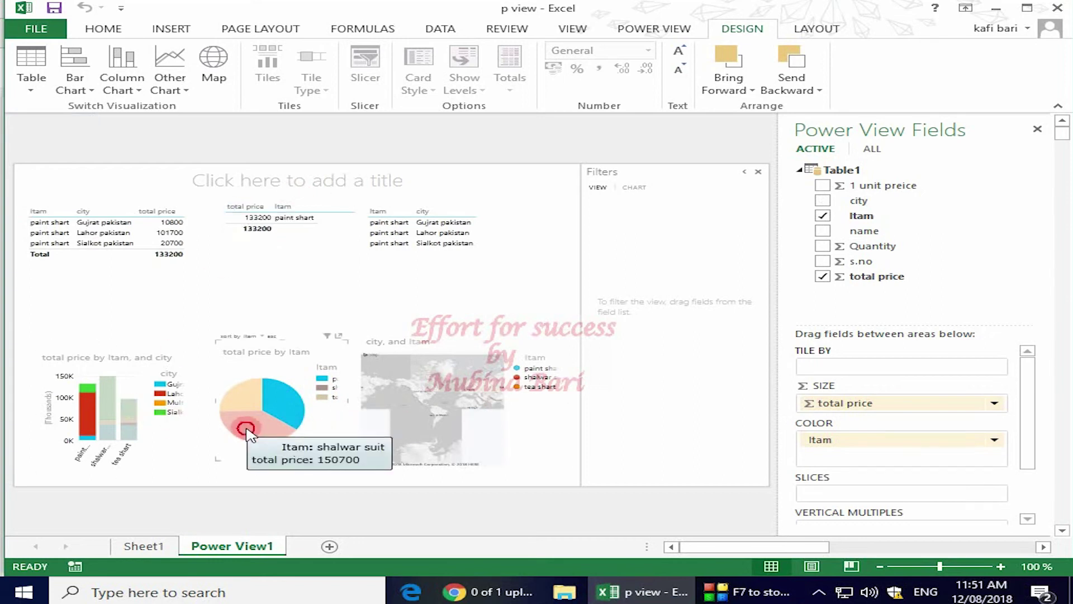
{"action": "left_click", "coordinate": [250, 434]}
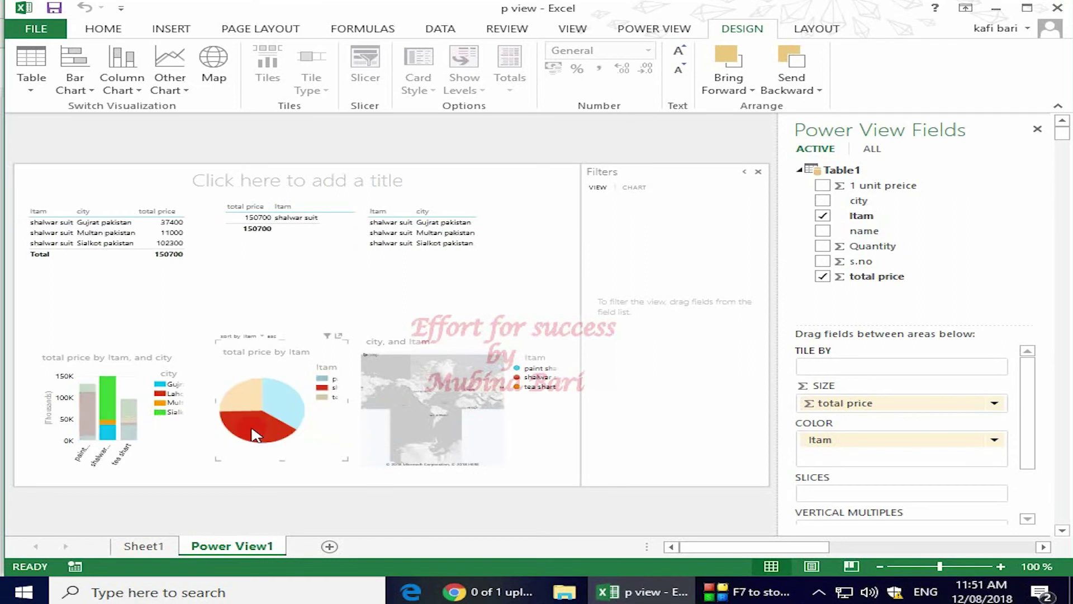
{"action": "left_click", "coordinate": [316, 310]}
{"action": "left_click", "coordinate": [154, 385]}
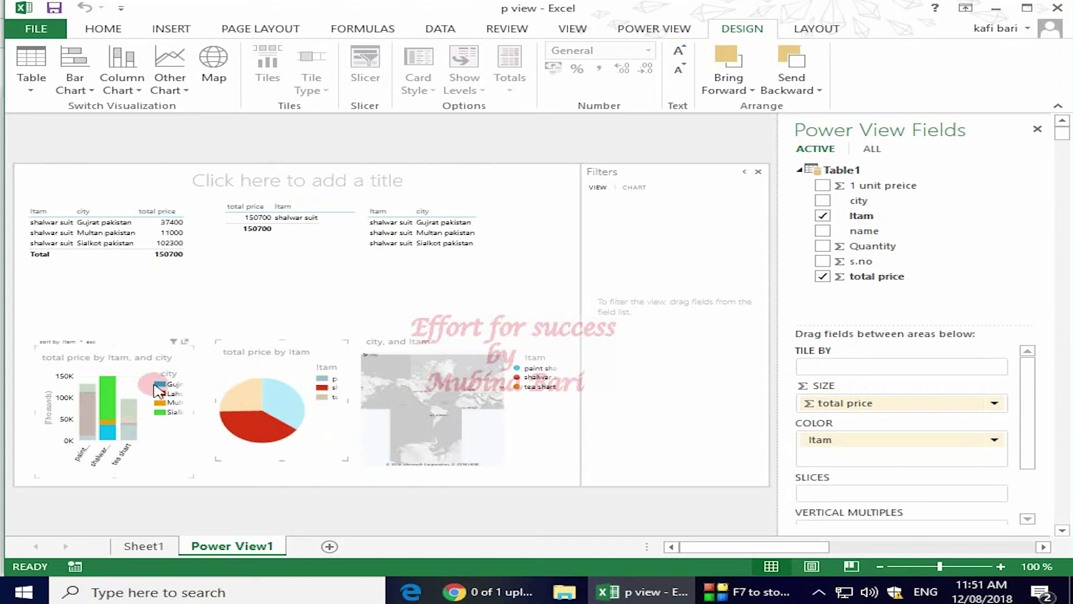
{"action": "left_click", "coordinate": [322, 403]}
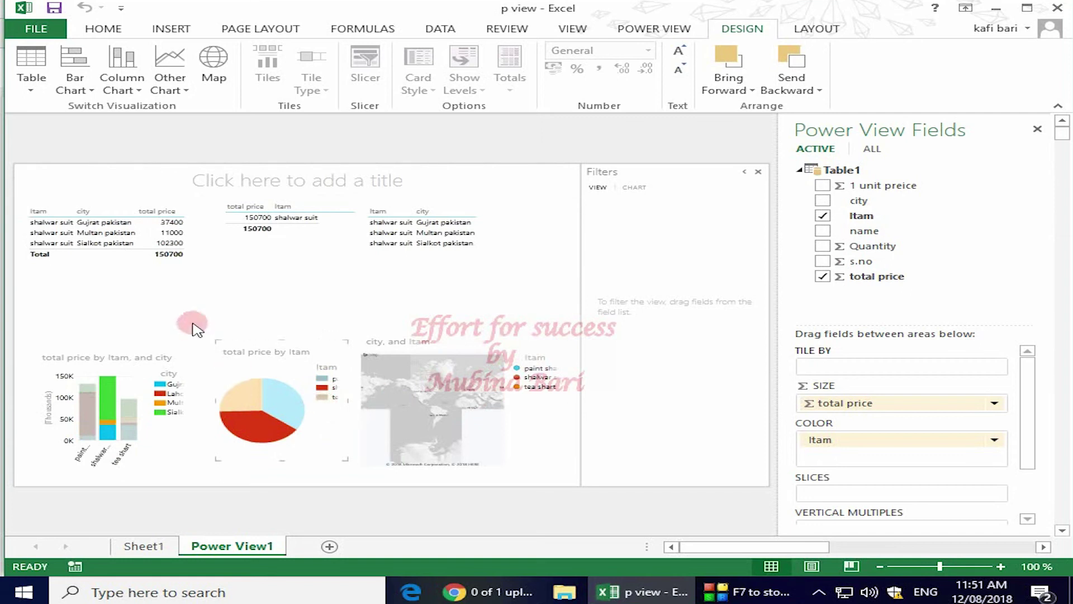
{"action": "left_click", "coordinate": [189, 421]}
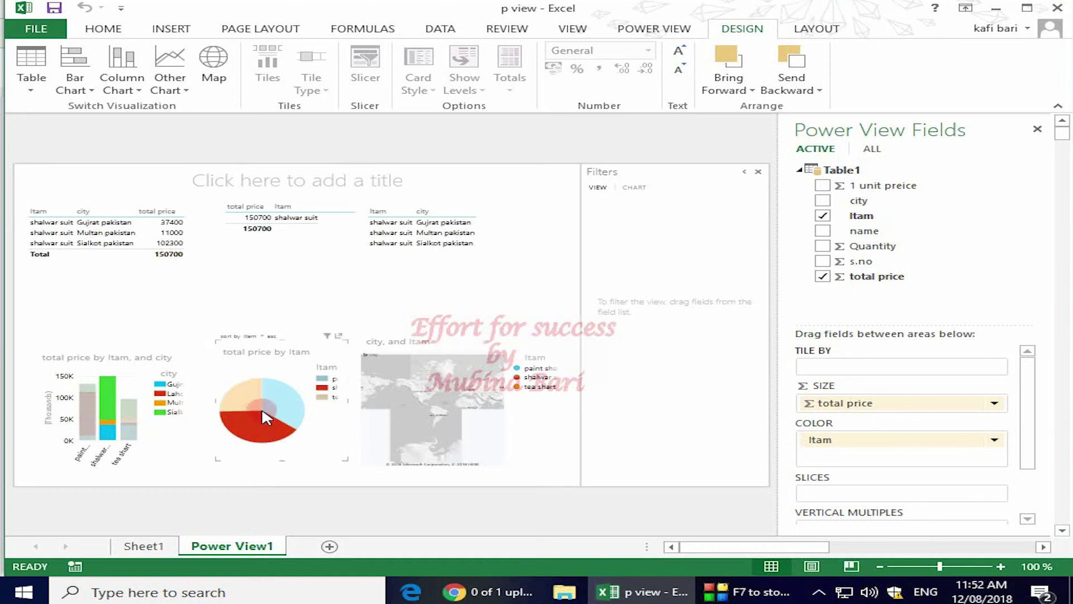
{"action": "left_click", "coordinate": [290, 391]}
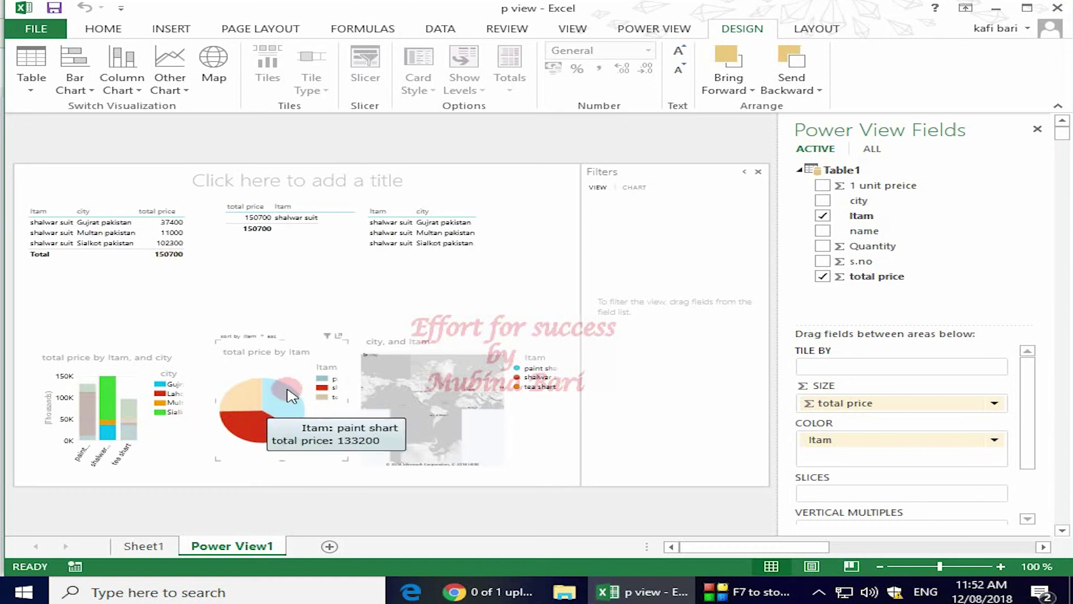
{"action": "left_click", "coordinate": [286, 388], "text": "ctrl"}
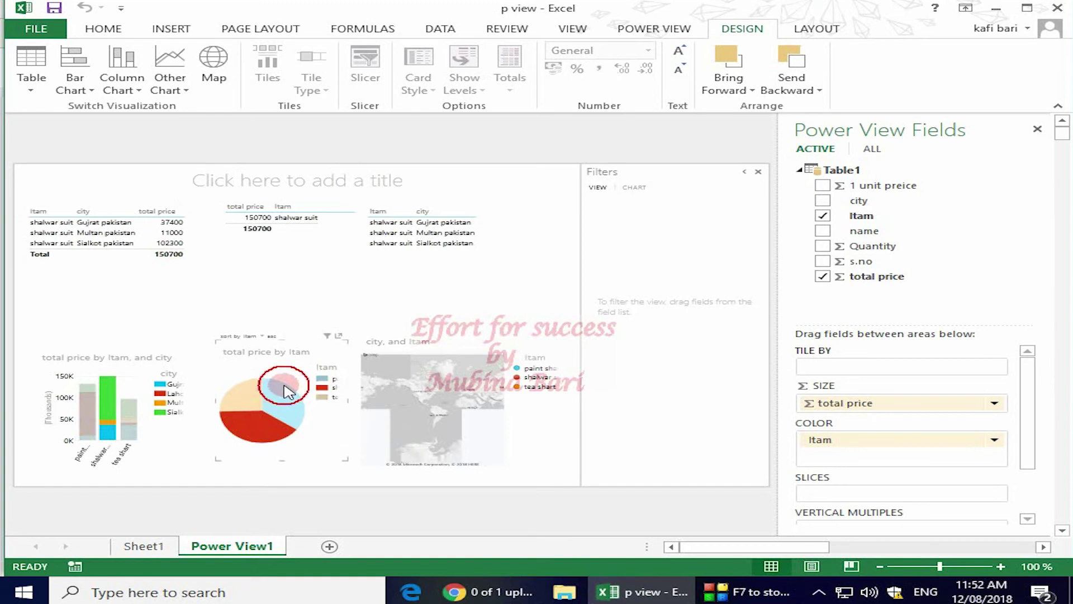
{"action": "left_click", "coordinate": [250, 404], "text": "ctrl"}
{"action": "left_click", "coordinate": [49, 202]}
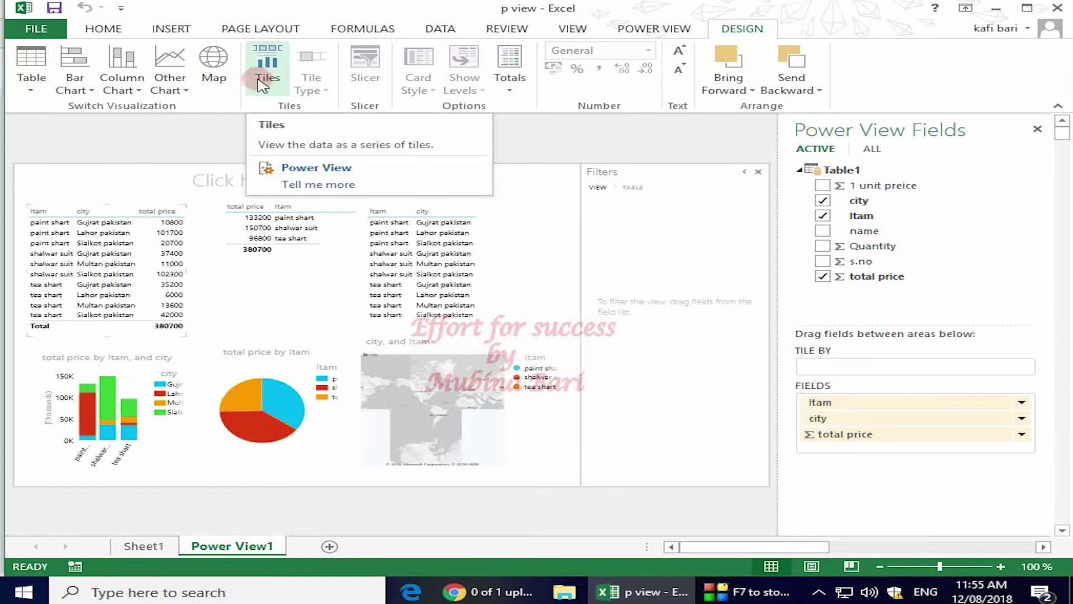
Convert the first table into tiles by Itam, showing the paint shart tile's rows
{"action": "left_click", "coordinate": [155, 270]}
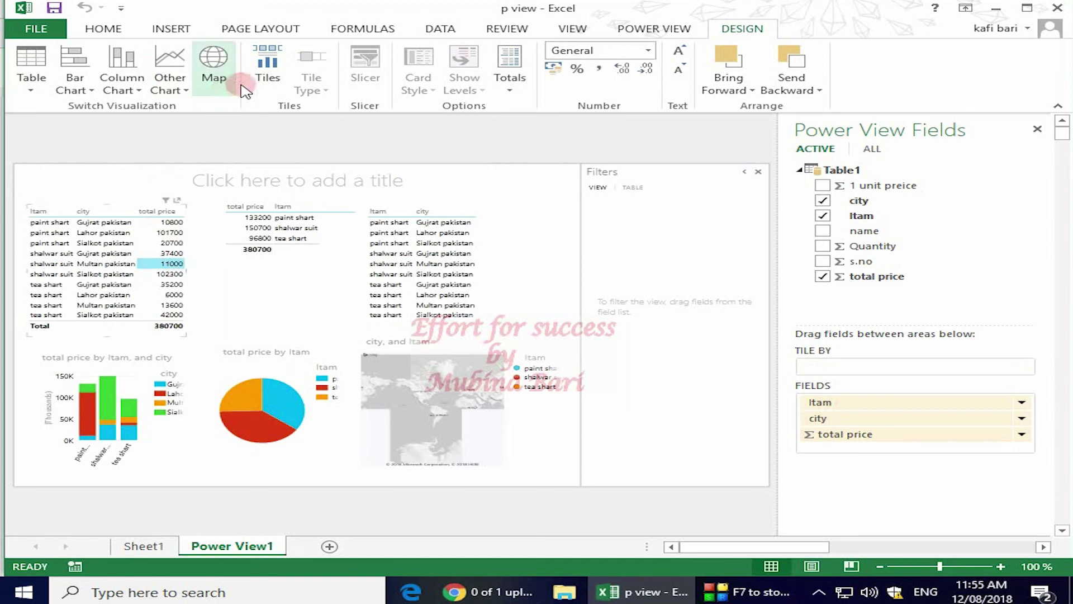
{"action": "left_click", "coordinate": [268, 73]}
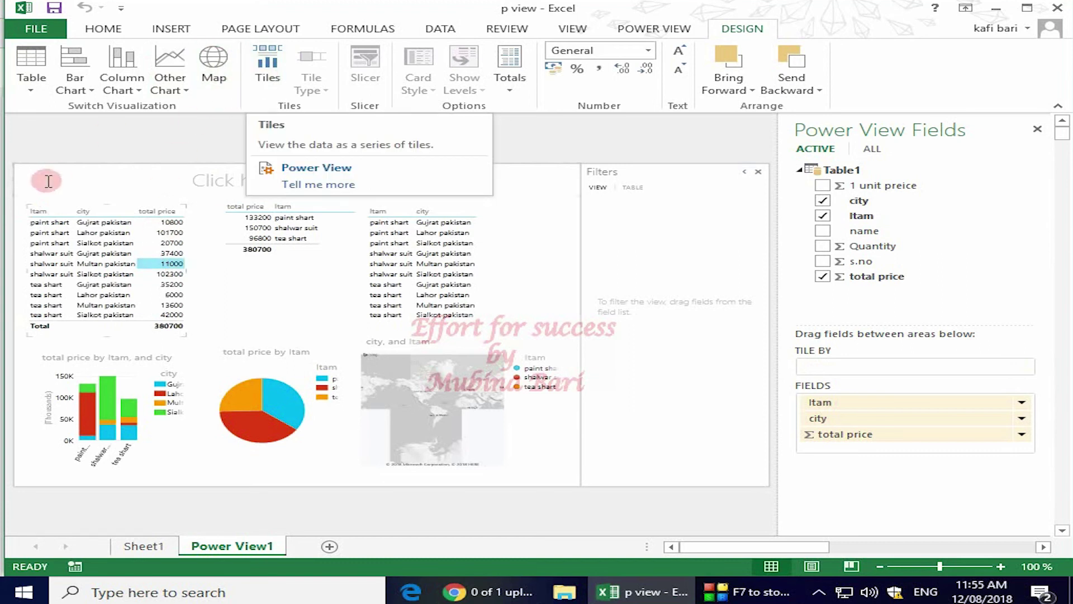
{"action": "left_click", "coordinate": [118, 208]}
{"action": "left_click", "coordinate": [272, 81]}
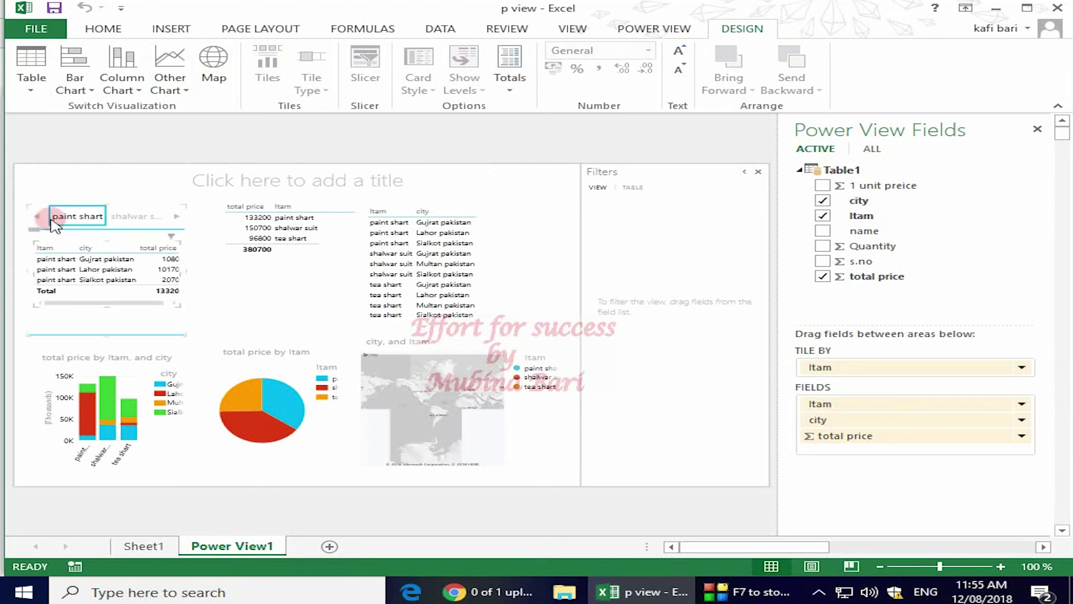
{"action": "left_click", "coordinate": [82, 218]}
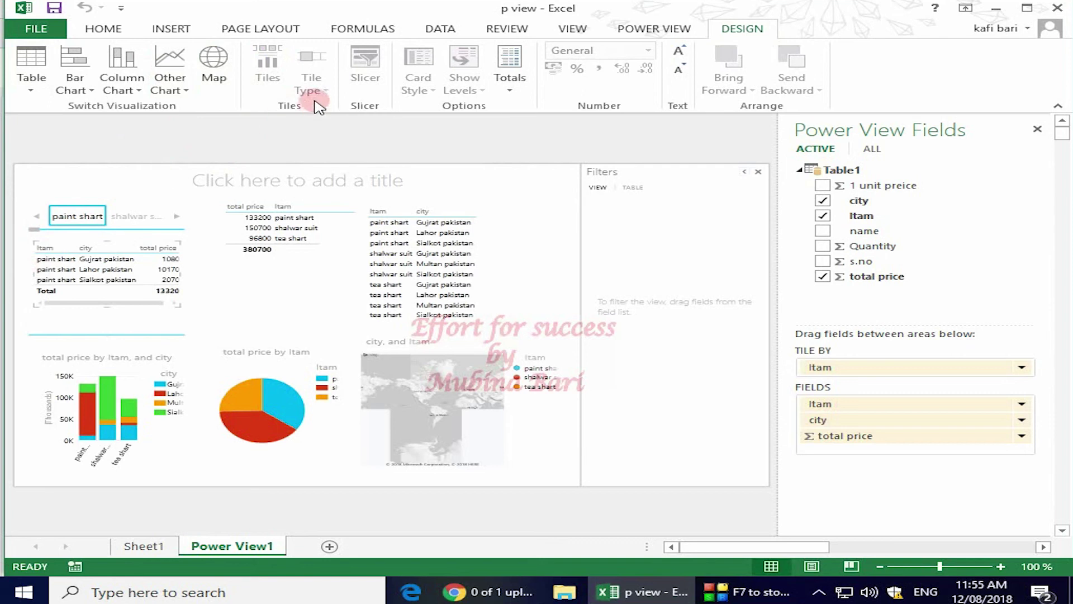
{"action": "left_click", "coordinate": [163, 241]}
{"action": "left_click", "coordinate": [76, 219]}
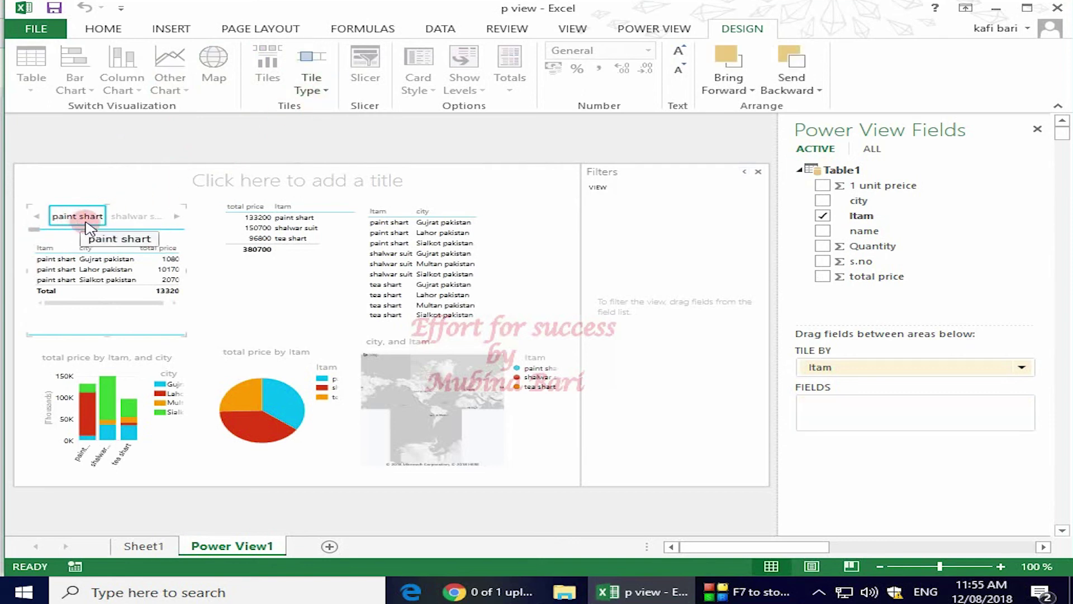
Switch the tile layout to Tile Flow, then back to Tab Strip
{"action": "left_click", "coordinate": [326, 91]}
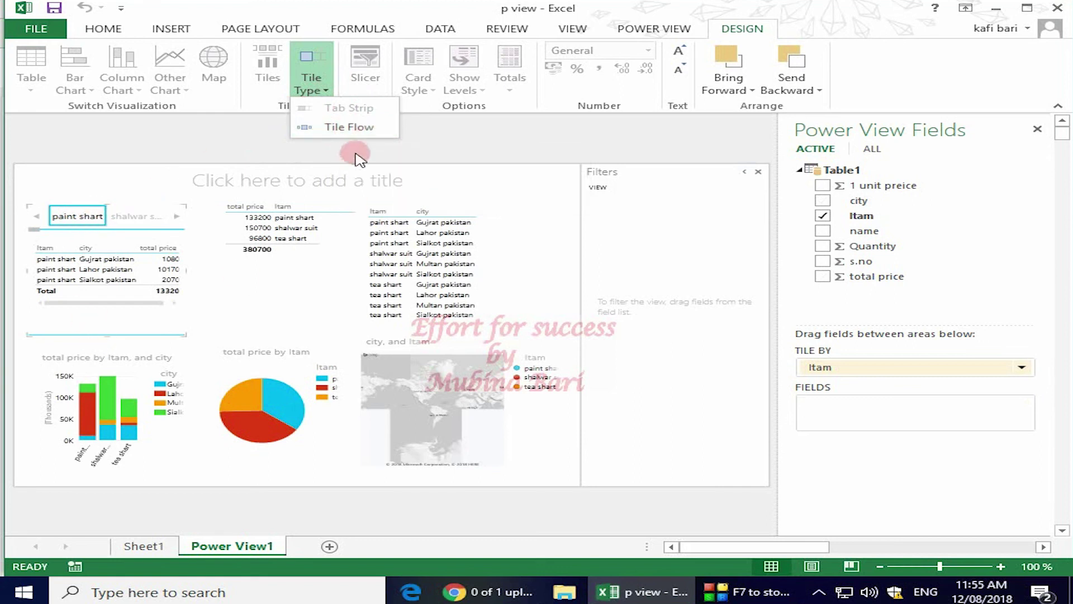
{"action": "left_click", "coordinate": [363, 128]}
{"action": "left_click", "coordinate": [97, 313]}
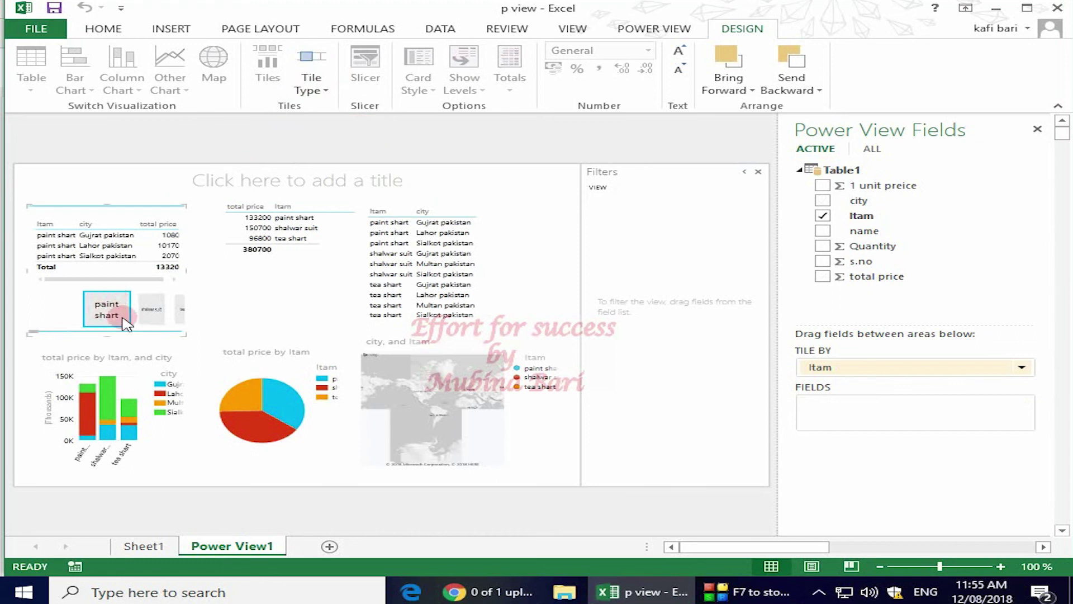
{"action": "left_click", "coordinate": [330, 90]}
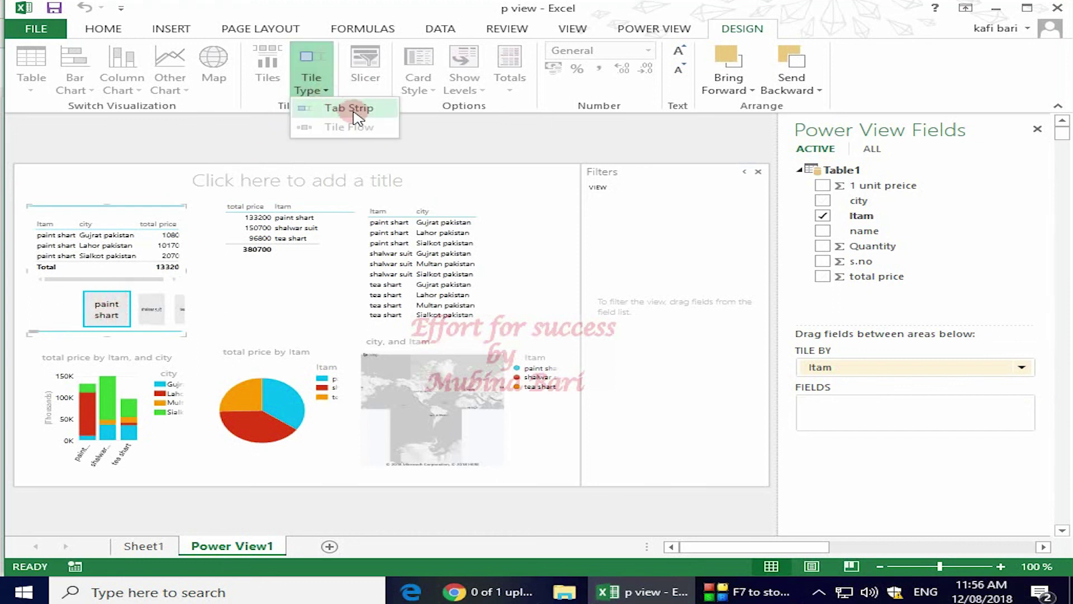
{"action": "left_click", "coordinate": [356, 112]}
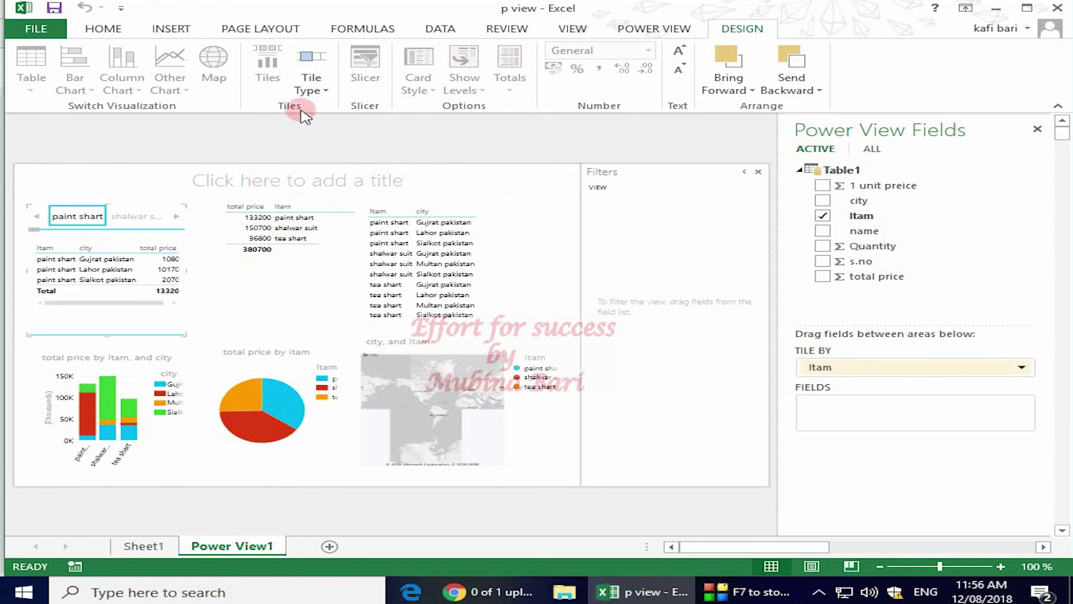
{"action": "left_click", "coordinate": [290, 238]}
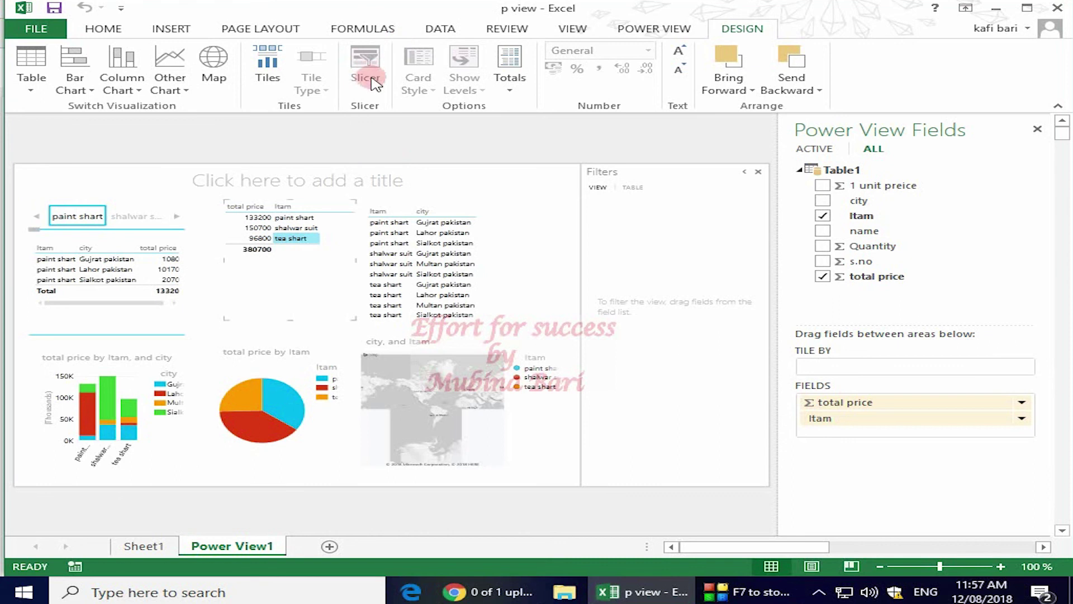